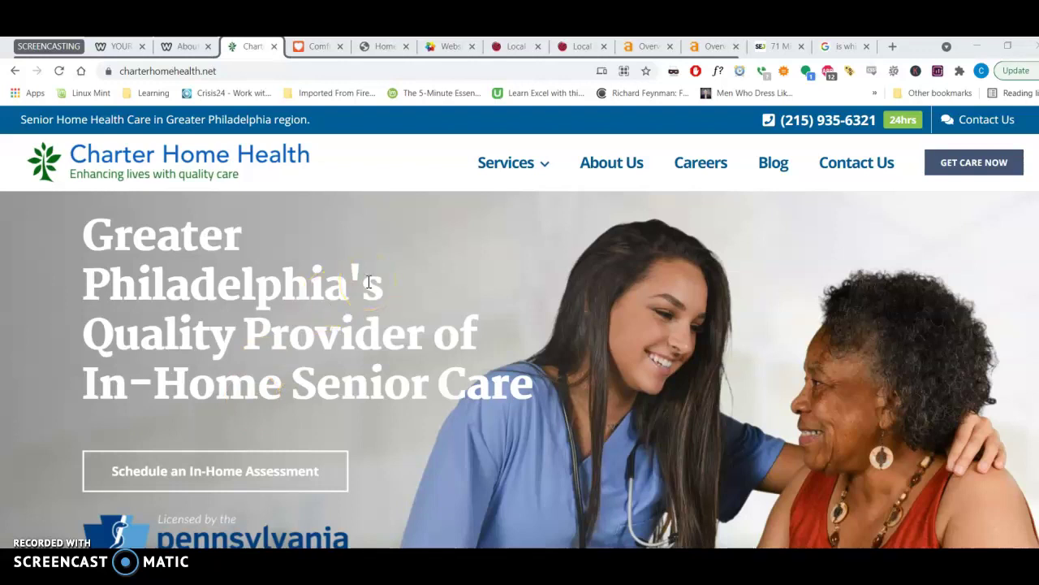
Show the Head of Team section on the Your Local SEO Pros About page and the introduction on its home page.
{"action": "left_click", "coordinate": [184, 47]}
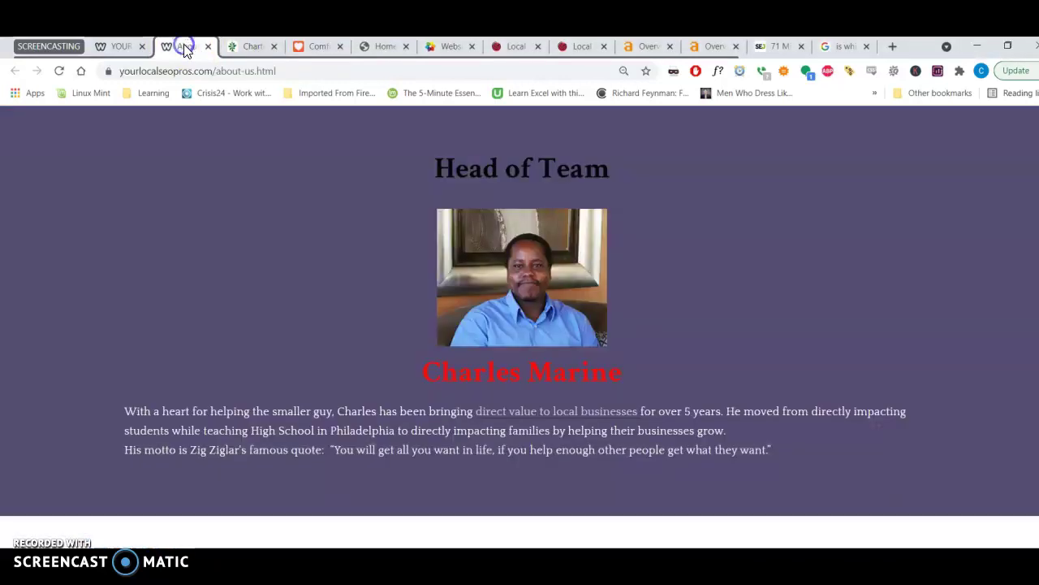
{"action": "left_click", "coordinate": [120, 47]}
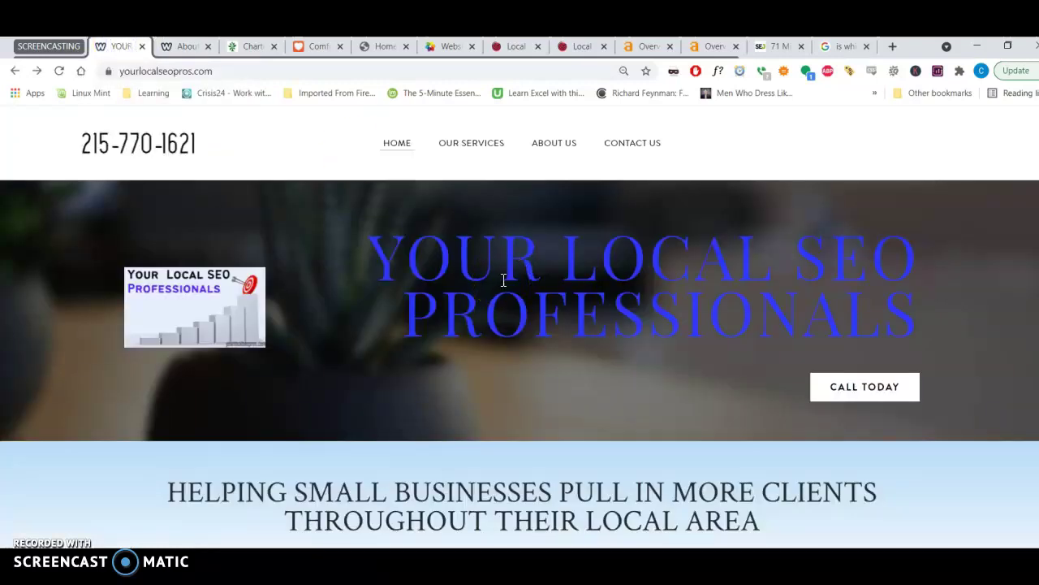
{"action": "scroll", "coordinate": [503, 280], "scroll_direction": "down", "scroll_amount": 2}
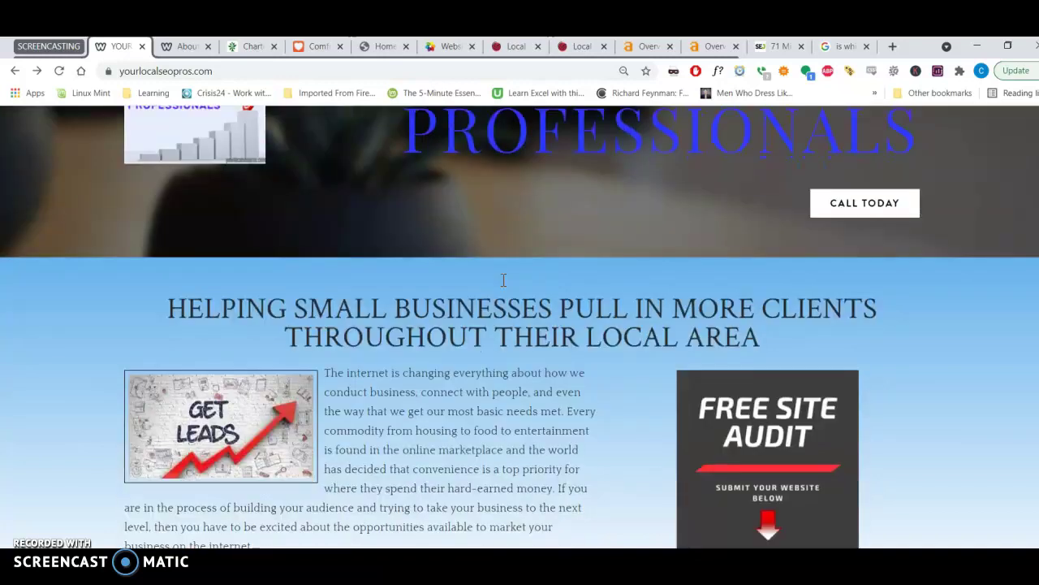
{"action": "left_click", "coordinate": [257, 230]}
{"action": "scroll", "coordinate": [256, 227], "scroll_direction": "up", "scroll_amount": 2}
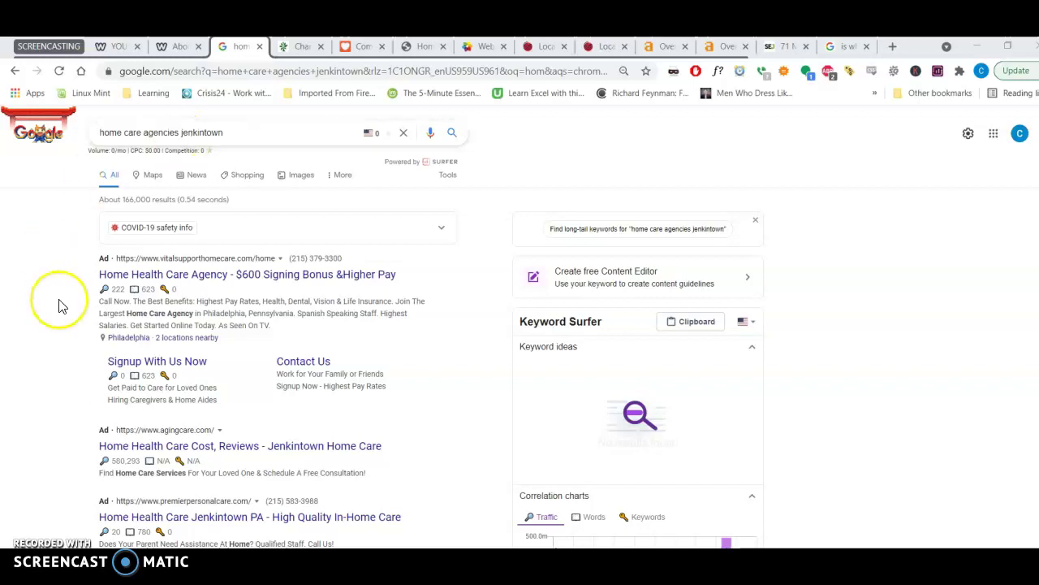
Look through the map listings and organic results of the Google search for "home care agencies jenkintown".
{"action": "scroll", "coordinate": [60, 304], "scroll_direction": "down", "scroll_amount": 3}
{"action": "scroll", "coordinate": [60, 305], "scroll_direction": "down", "scroll_amount": 8}
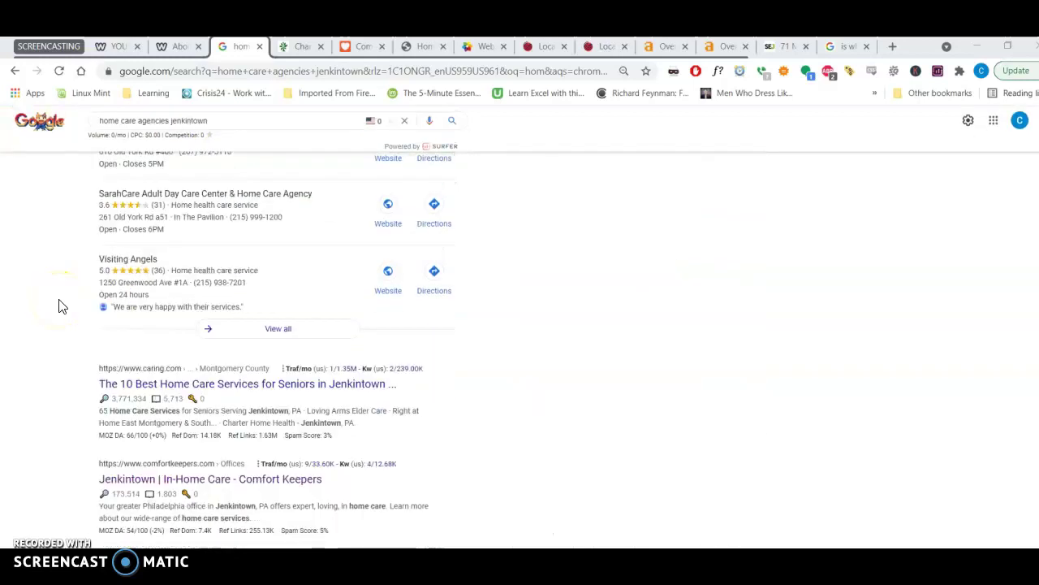
{"action": "scroll", "coordinate": [81, 260], "scroll_direction": "up", "scroll_amount": 3}
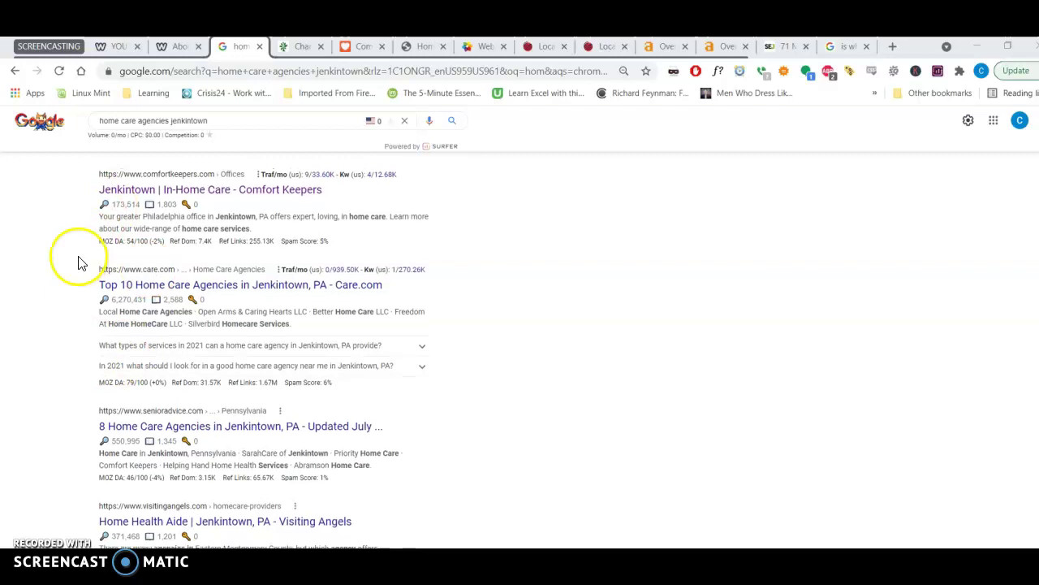
{"action": "scroll", "coordinate": [105, 250], "scroll_direction": "up", "scroll_amount": 3}
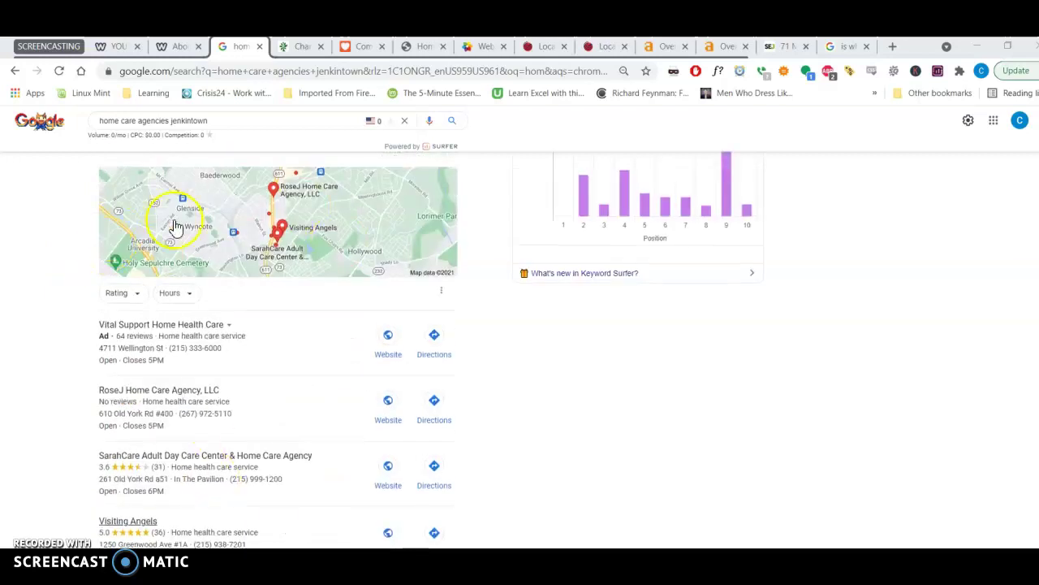
{"action": "scroll", "coordinate": [49, 321], "scroll_direction": "down", "scroll_amount": 13}
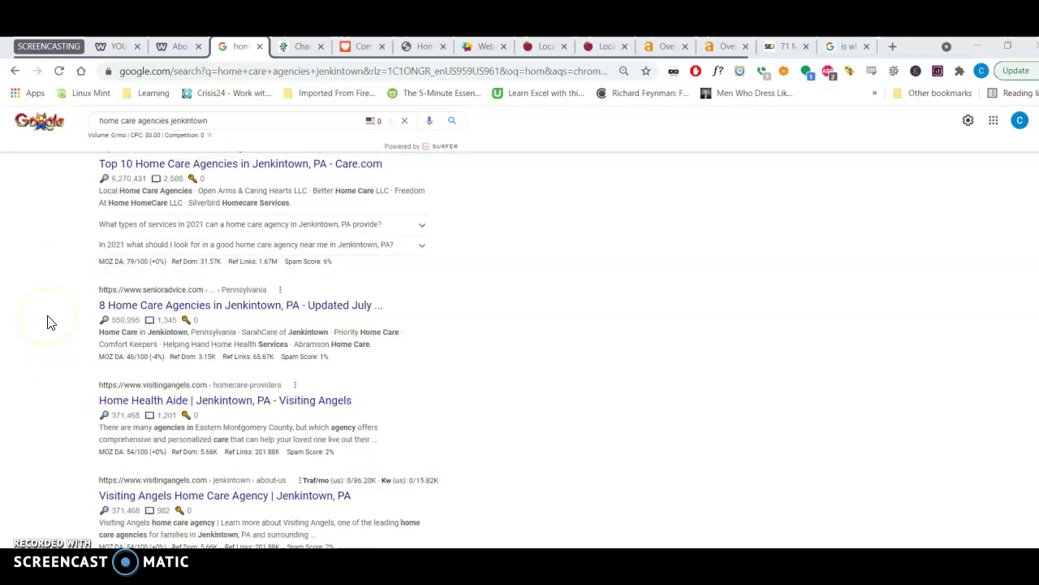
{"action": "scroll", "coordinate": [49, 322], "scroll_direction": "down", "scroll_amount": 4}
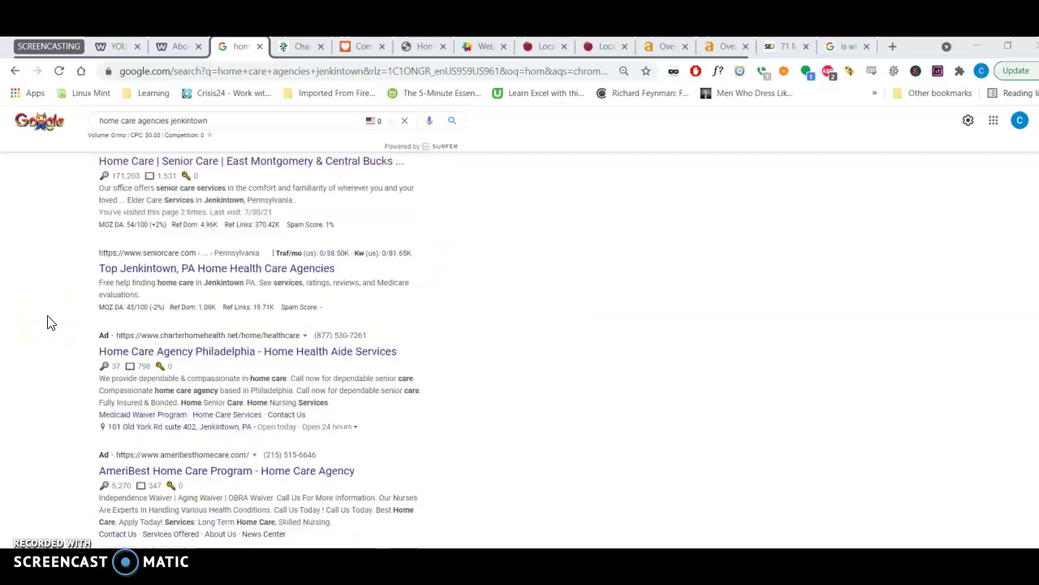
Examine the Charter Home Health ad near the end of the results page and the organic listings just above it.
{"action": "scroll", "coordinate": [49, 323], "scroll_direction": "up", "scroll_amount": 1}
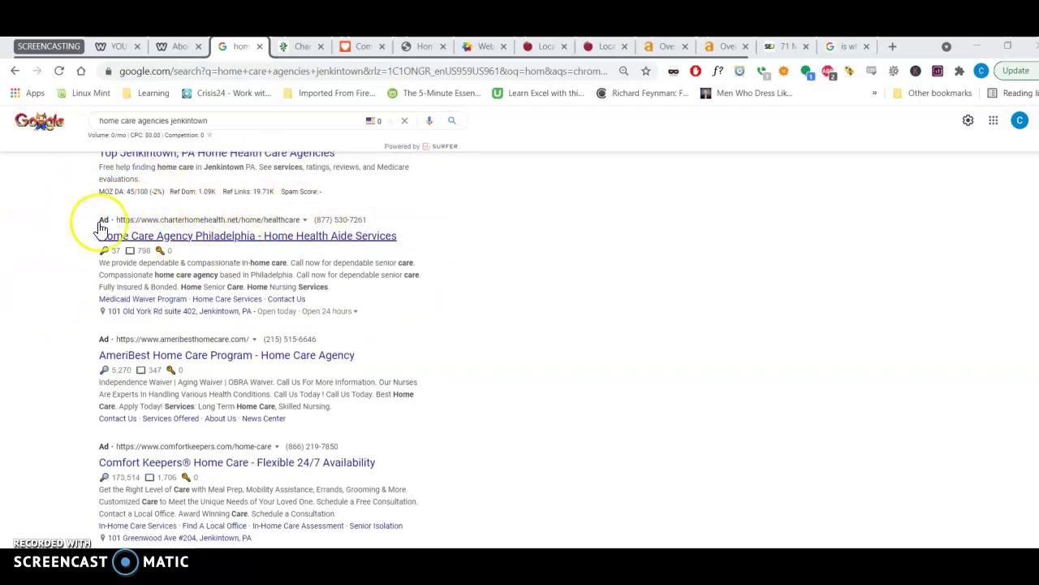
{"action": "scroll", "coordinate": [34, 248], "scroll_direction": "up", "scroll_amount": 2}
{"action": "scroll", "coordinate": [34, 248], "scroll_direction": "up", "scroll_amount": 1}
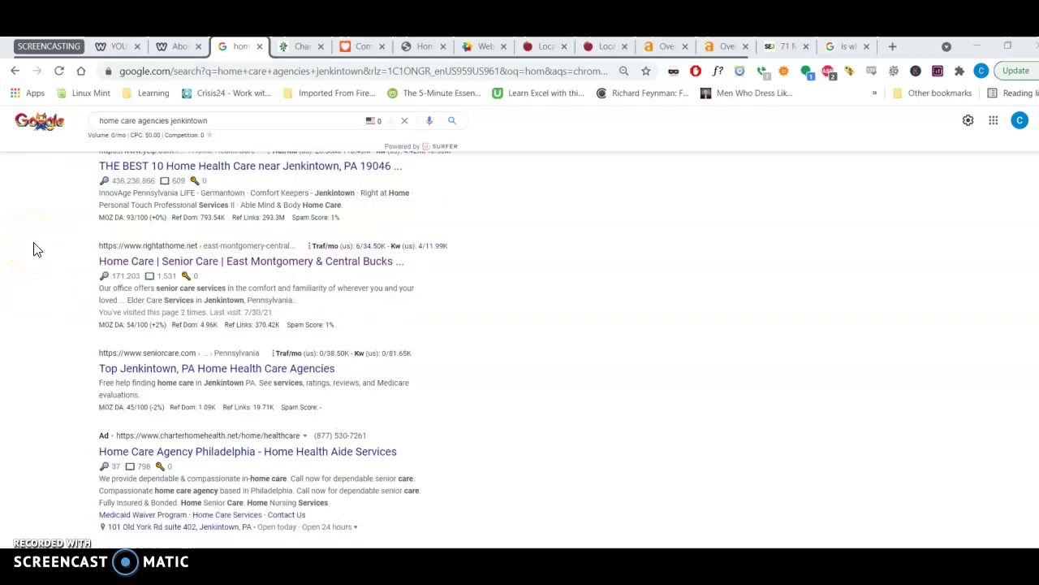
{"action": "scroll", "coordinate": [35, 247], "scroll_direction": "down", "scroll_amount": 2}
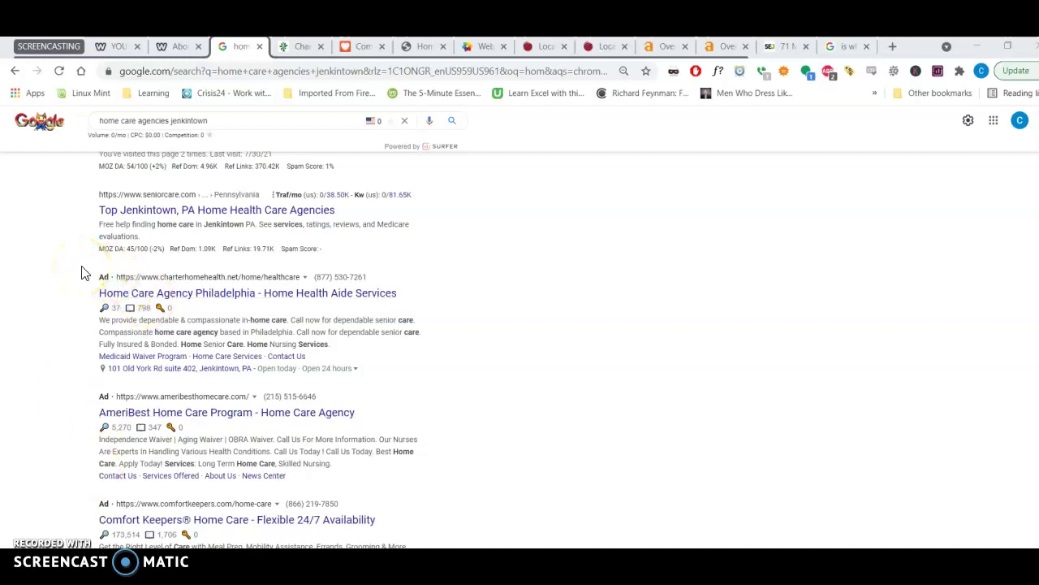
Review the organic results back up to the ads and local map at the start of the results page.
{"action": "scroll", "coordinate": [81, 273], "scroll_direction": "up", "scroll_amount": 4}
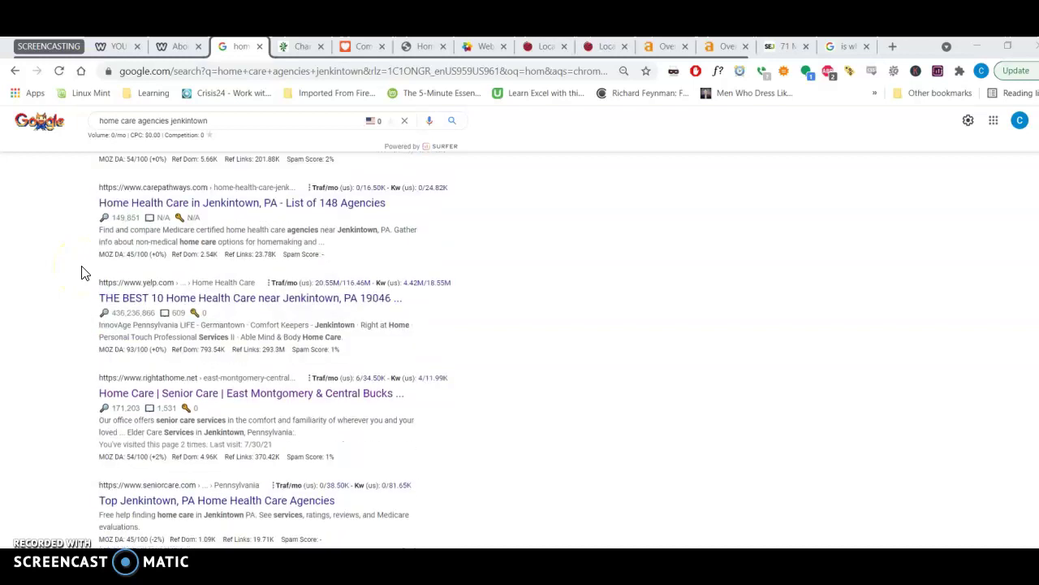
{"action": "scroll", "coordinate": [81, 273], "scroll_direction": "up", "scroll_amount": 10}
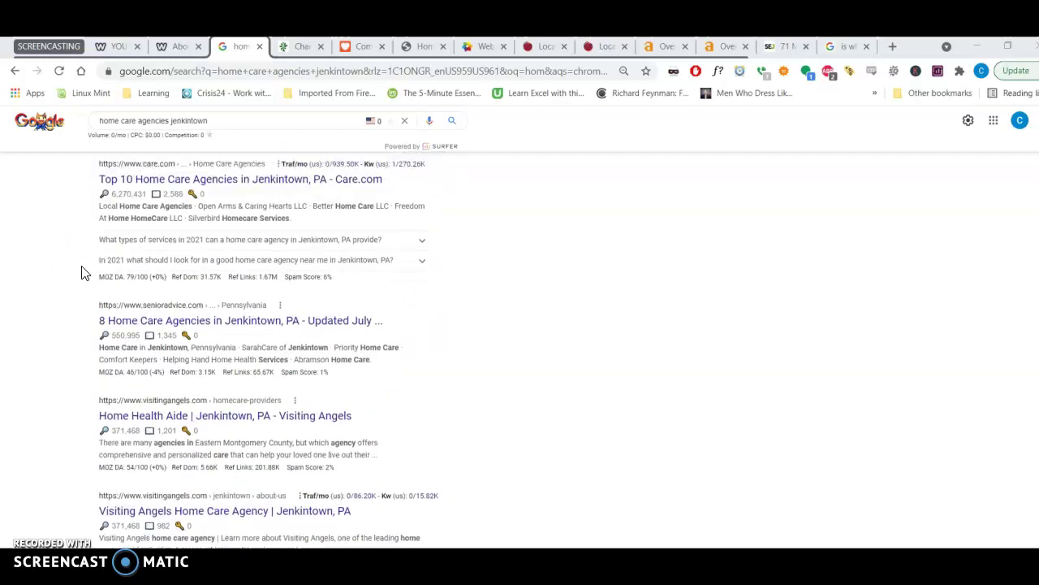
{"action": "scroll", "coordinate": [81, 273], "scroll_direction": "up", "scroll_amount": 8}
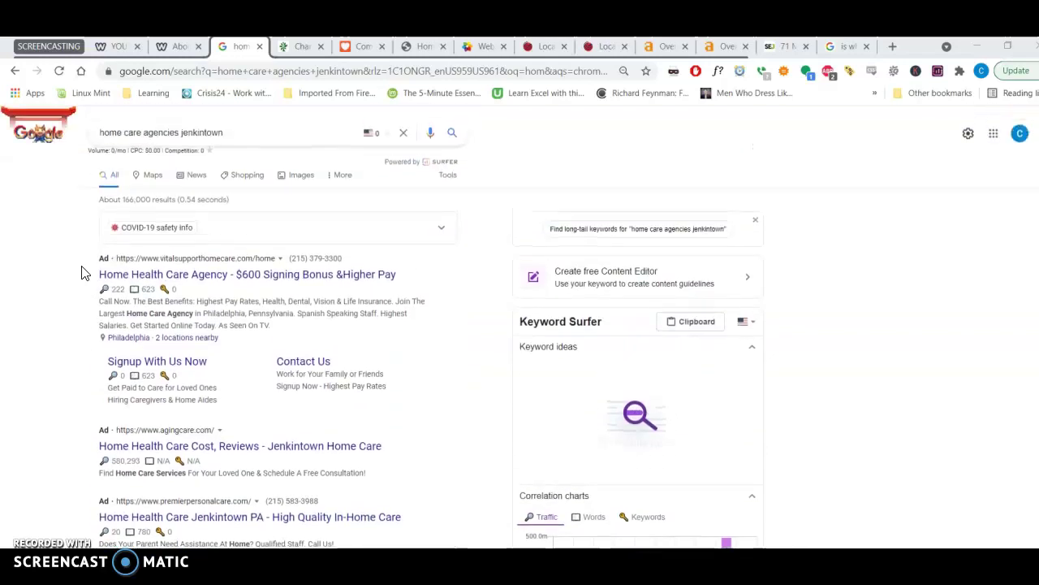
{"action": "scroll", "coordinate": [82, 273], "scroll_direction": "down", "scroll_amount": 3}
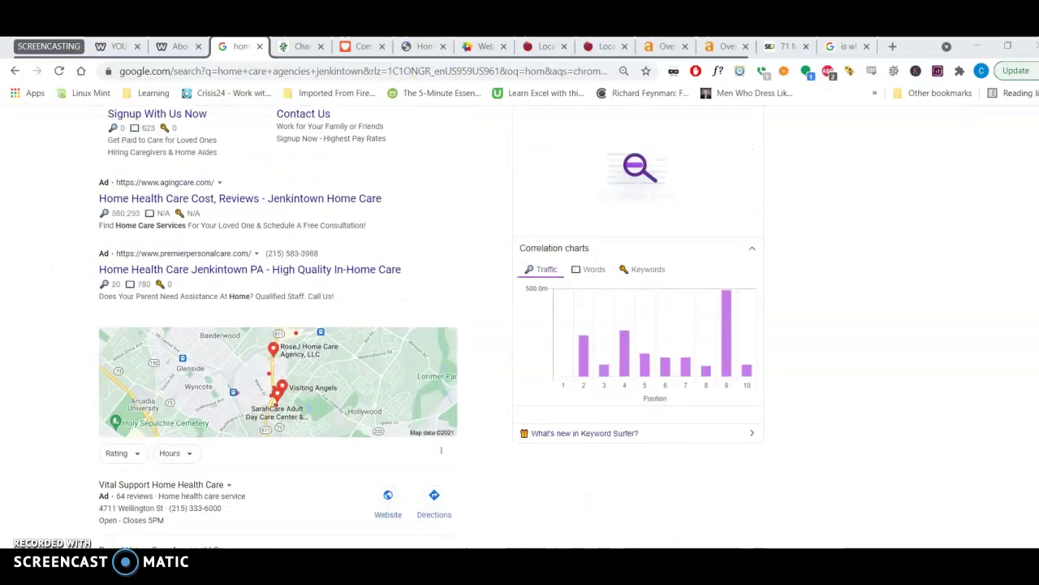
Read the Search Engine Journal statistic on consumers finding local businesses online, and revisit the map listings and first ads in the Jenkintown results.
{"action": "left_click", "coordinate": [775, 47]}
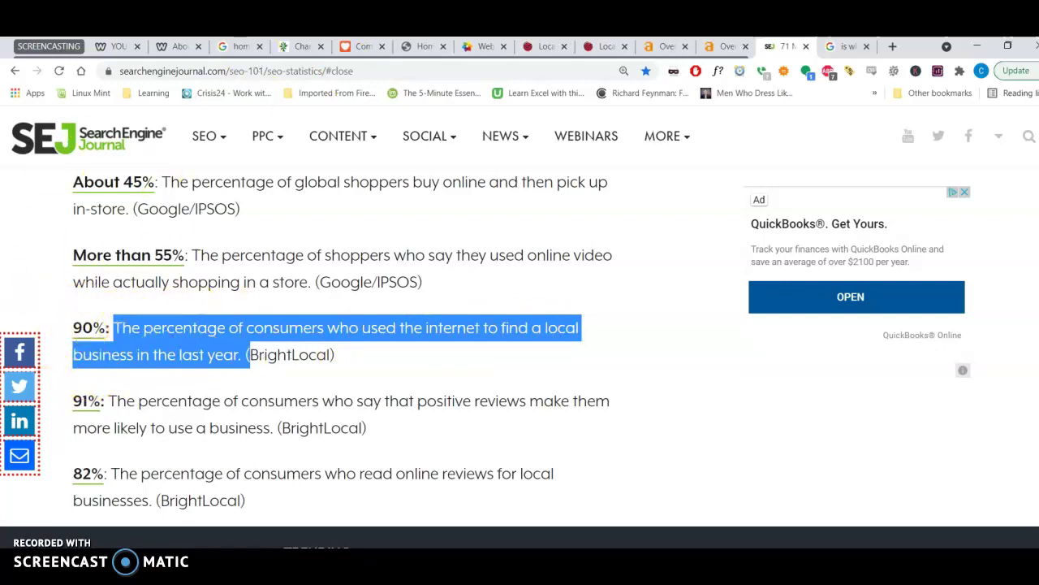
{"action": "left_click", "coordinate": [241, 47]}
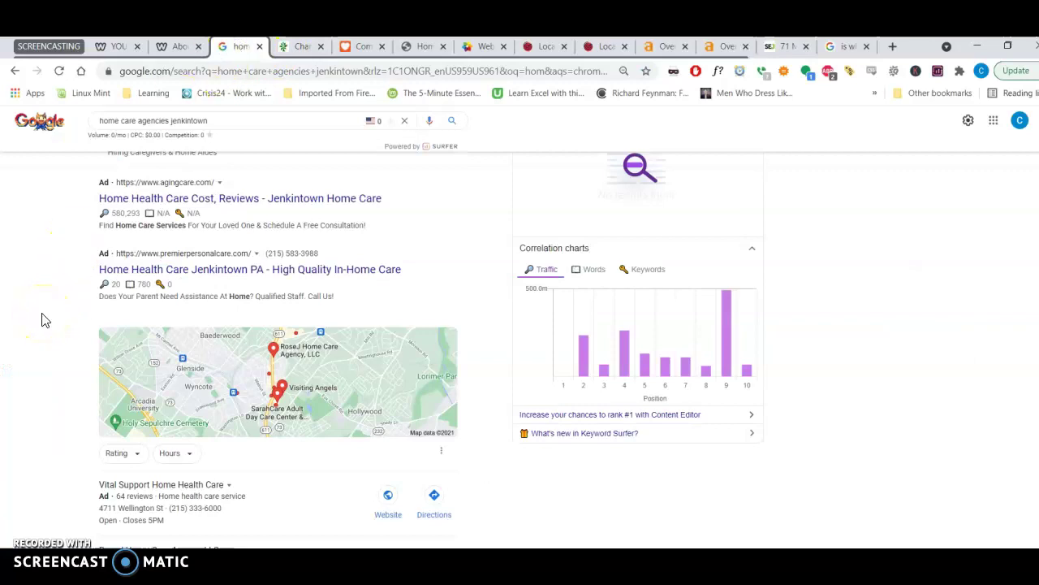
{"action": "scroll", "coordinate": [44, 320], "scroll_direction": "down", "scroll_amount": 8}
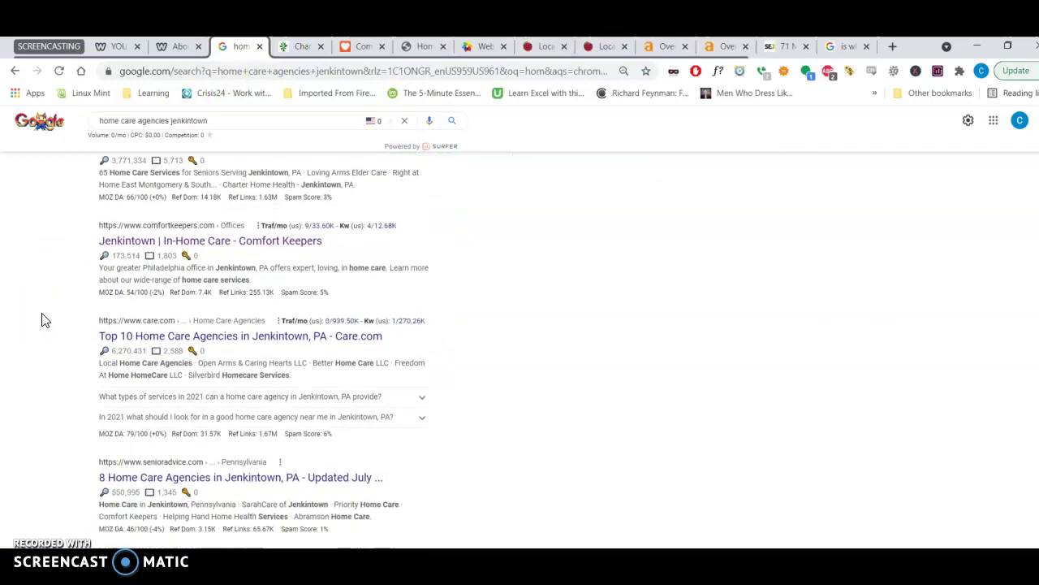
{"action": "scroll", "coordinate": [44, 320], "scroll_direction": "up", "scroll_amount": 6}
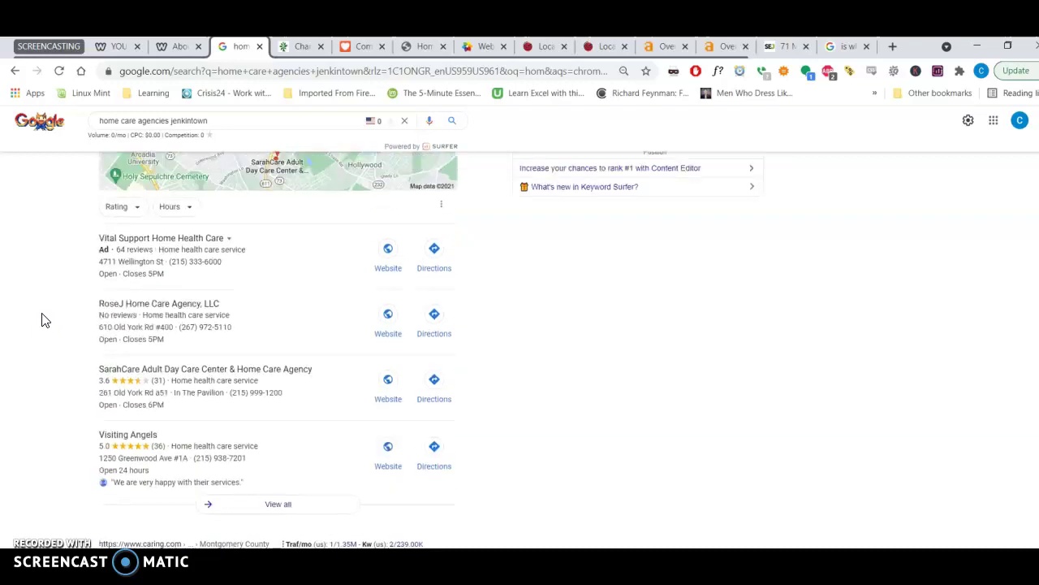
{"action": "scroll", "coordinate": [45, 320], "scroll_direction": "up", "scroll_amount": 3}
{"action": "scroll", "coordinate": [44, 320], "scroll_direction": "up", "scroll_amount": 3}
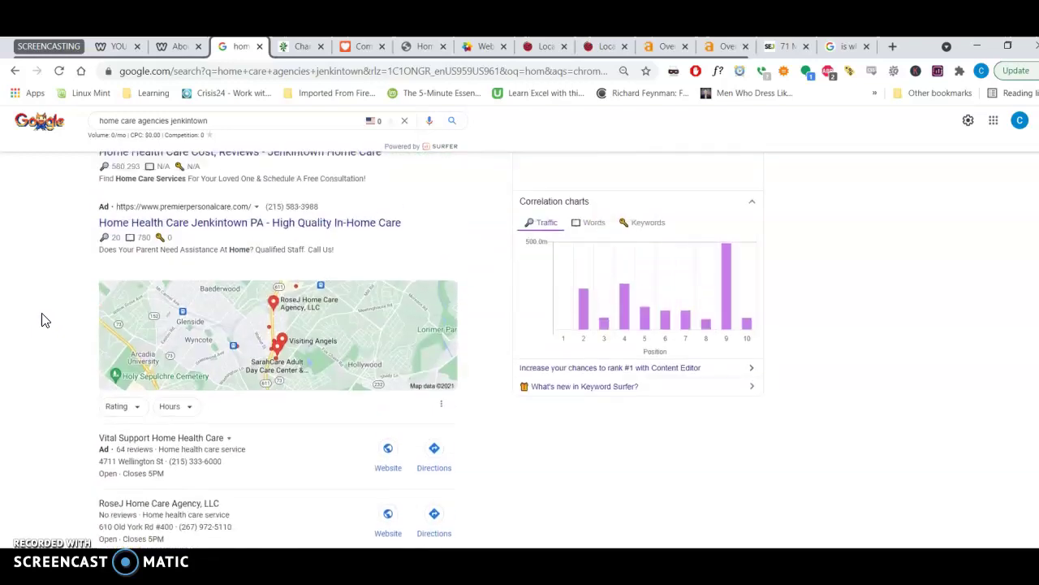
{"action": "scroll", "coordinate": [45, 319], "scroll_direction": "up", "scroll_amount": 2}
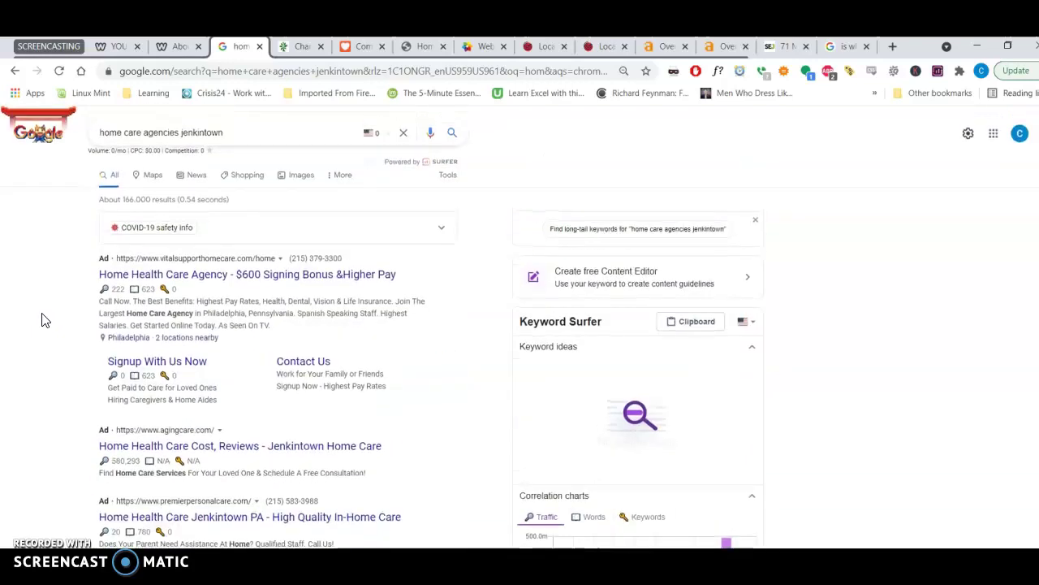
Examine where the Charter Home Health ad sits relative to the first ads, map listings and organic results.
{"action": "scroll", "coordinate": [45, 320], "scroll_direction": "down", "scroll_amount": 3}
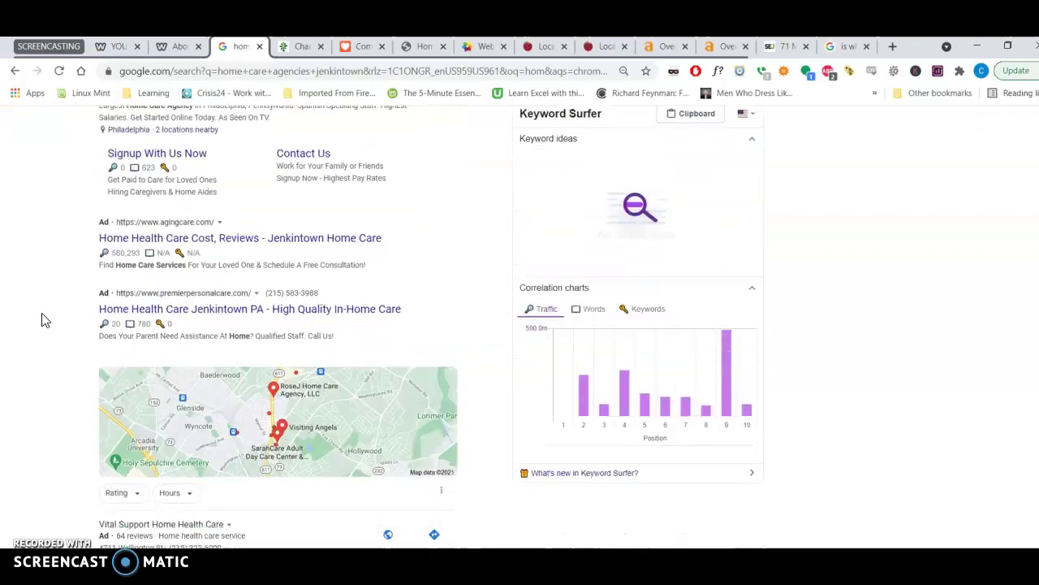
{"action": "scroll", "coordinate": [45, 320], "scroll_direction": "down", "scroll_amount": 8}
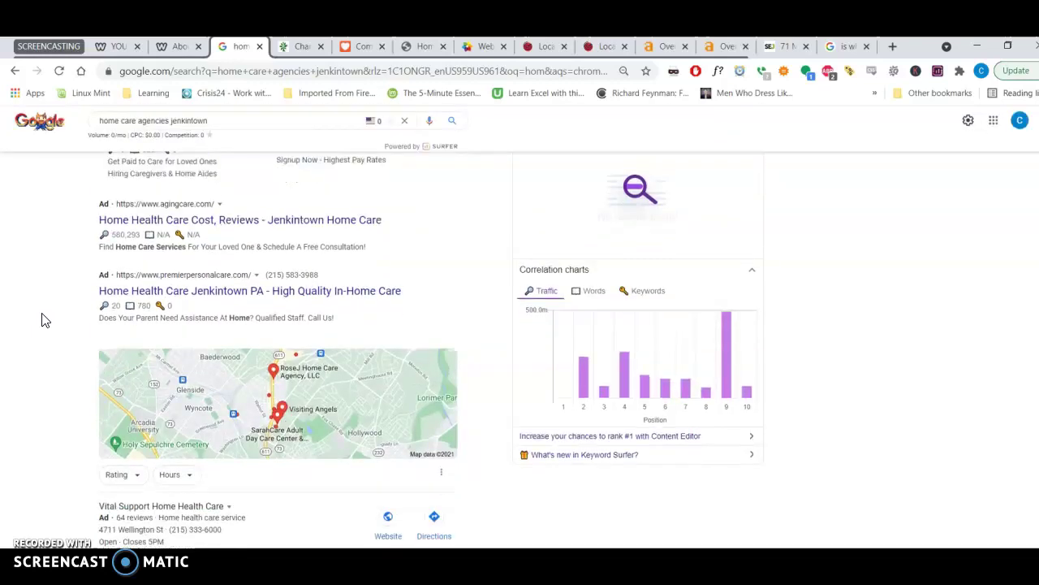
{"action": "scroll", "coordinate": [44, 320], "scroll_direction": "down", "scroll_amount": 9}
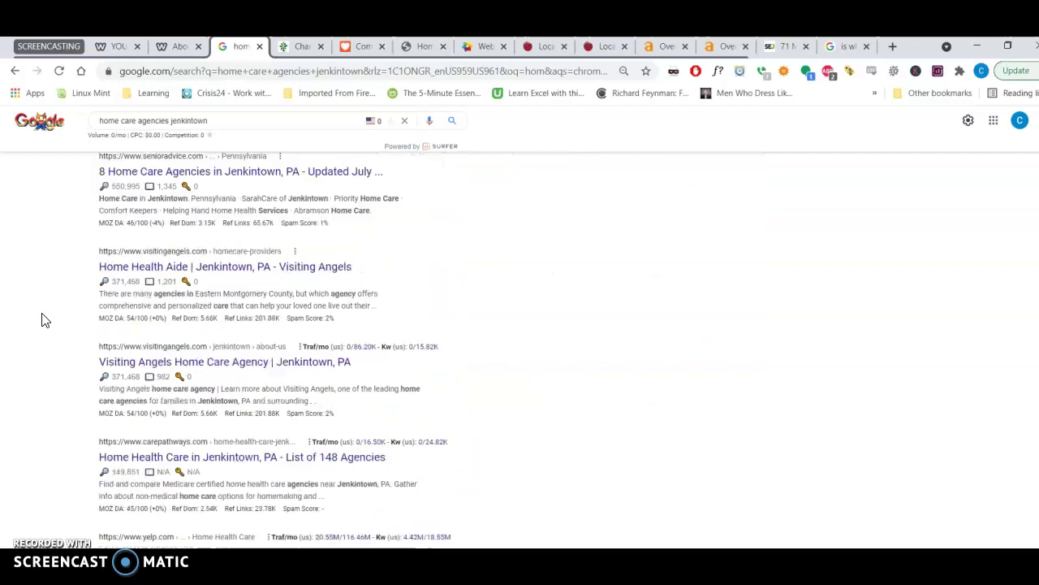
{"action": "scroll", "coordinate": [45, 319], "scroll_direction": "down", "scroll_amount": 4}
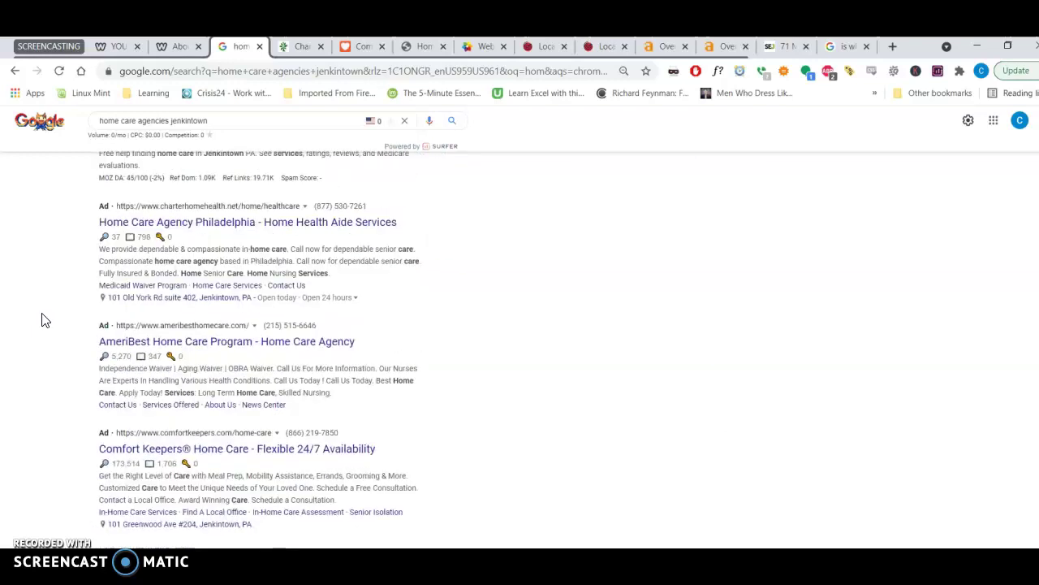
{"action": "scroll", "coordinate": [45, 320], "scroll_direction": "up", "scroll_amount": 2}
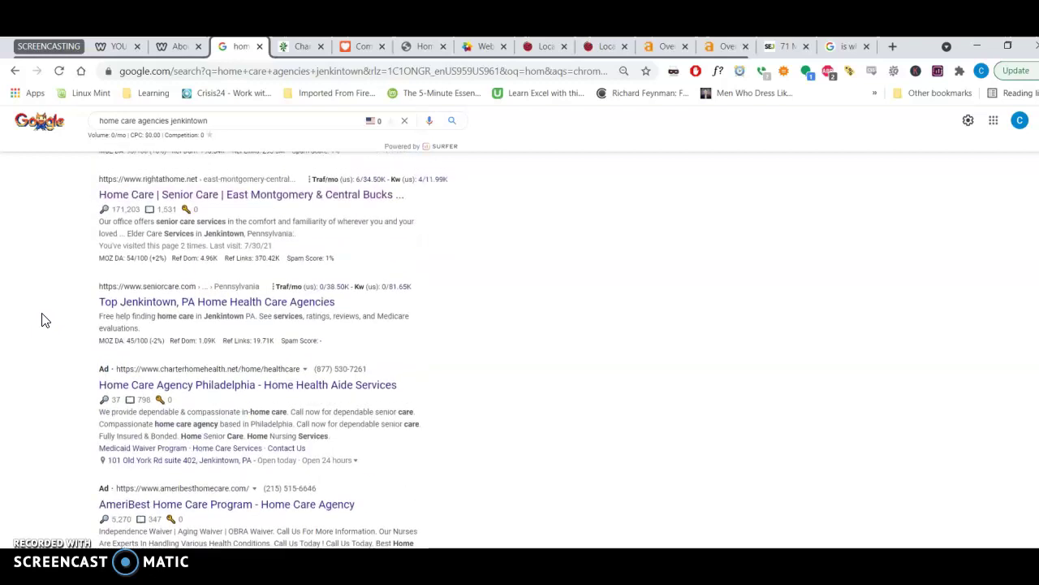
{"action": "scroll", "coordinate": [45, 320], "scroll_direction": "down", "scroll_amount": 2}
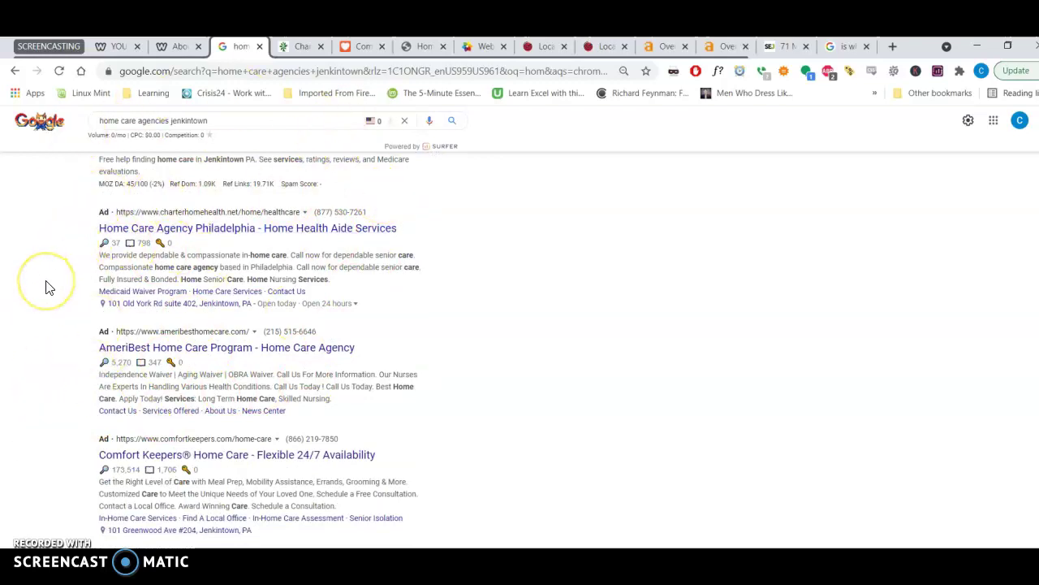
Compare the Charter Home Health ad with the competing Jenkintown listings above it, and switch to the Charter Home Health website.
{"action": "scroll", "coordinate": [45, 288], "scroll_direction": "up", "scroll_amount": 3}
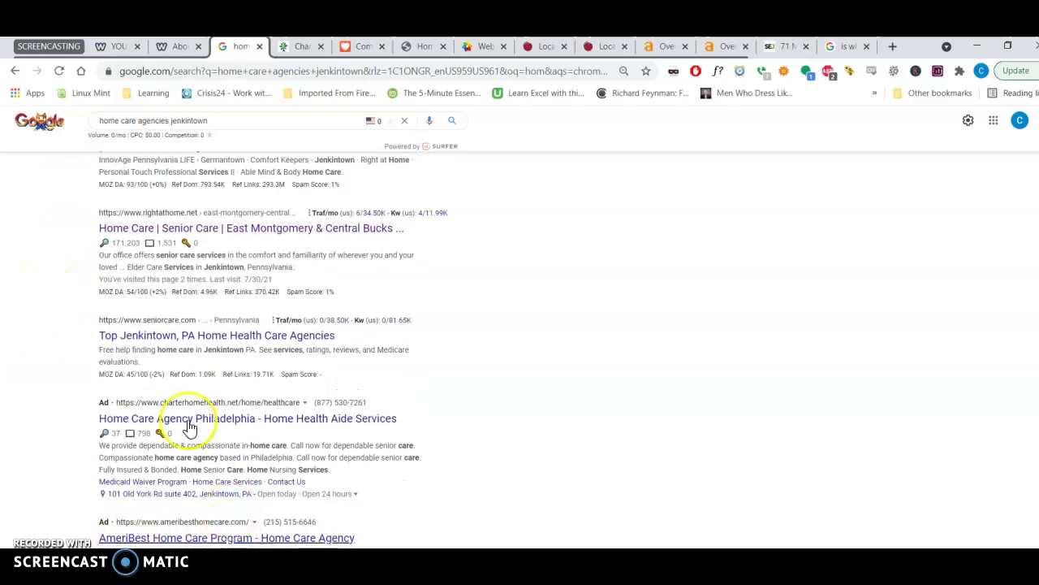
{"action": "scroll", "coordinate": [36, 345], "scroll_direction": "down", "scroll_amount": 3}
{"action": "scroll", "coordinate": [34, 344], "scroll_direction": "down", "scroll_amount": 10}
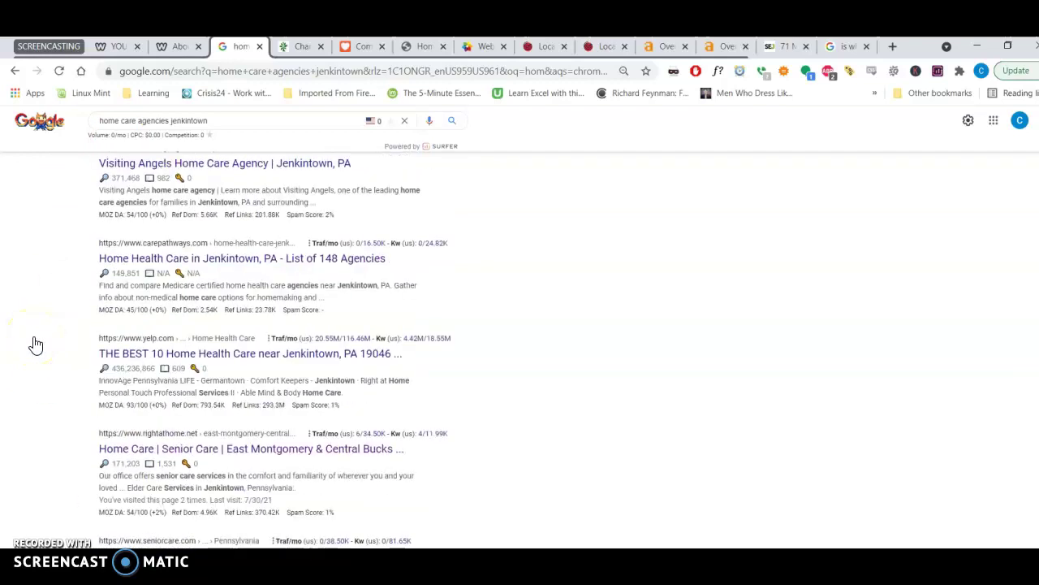
{"action": "scroll", "coordinate": [35, 345], "scroll_direction": "up", "scroll_amount": 6}
{"action": "left_click", "coordinate": [51, 299]}
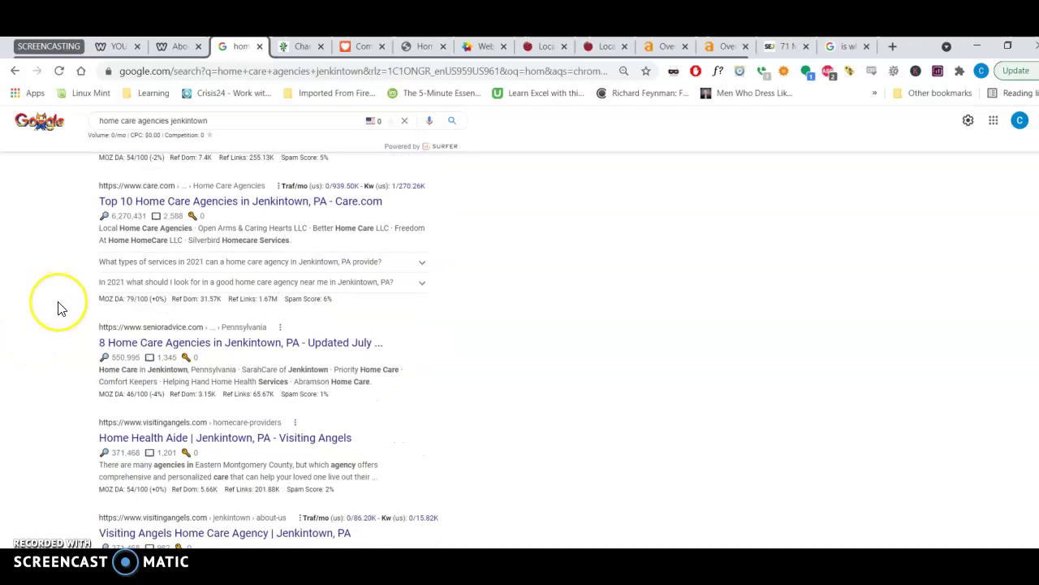
{"action": "scroll", "coordinate": [59, 307], "scroll_direction": "up", "scroll_amount": 2}
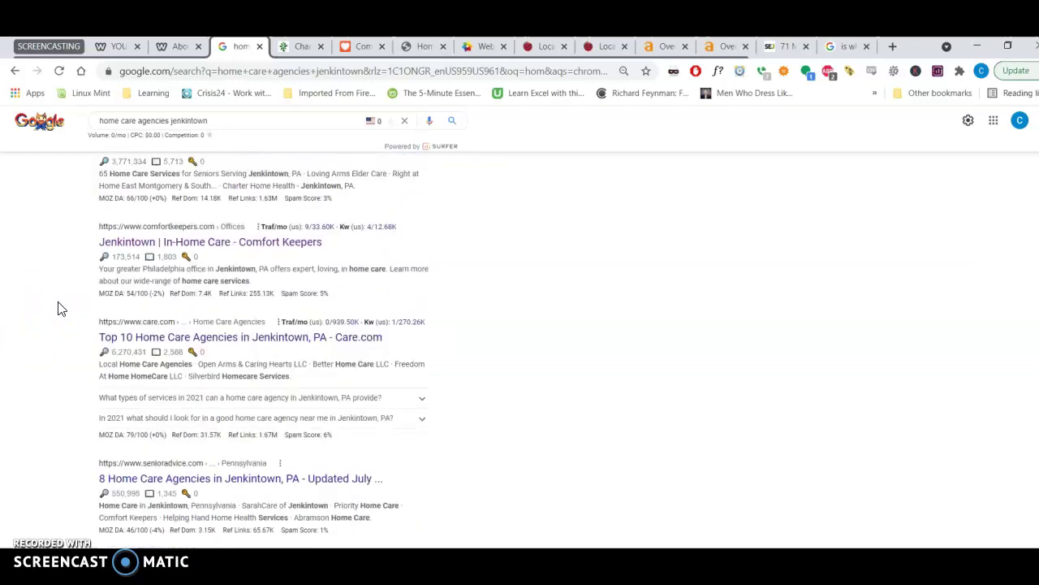
{"action": "scroll", "coordinate": [59, 307], "scroll_direction": "up", "scroll_amount": 10}
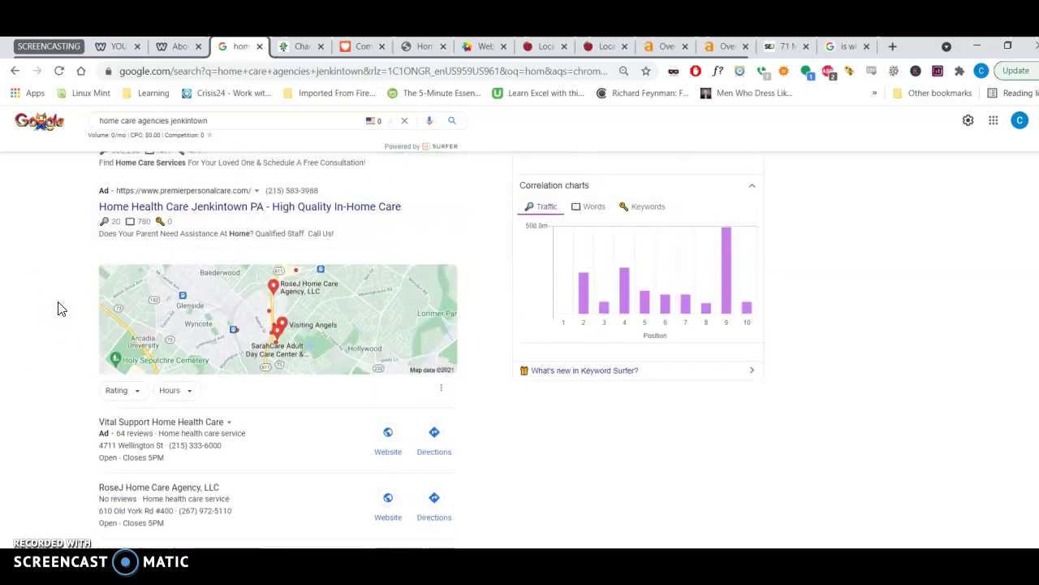
{"action": "left_click", "coordinate": [77, 511]}
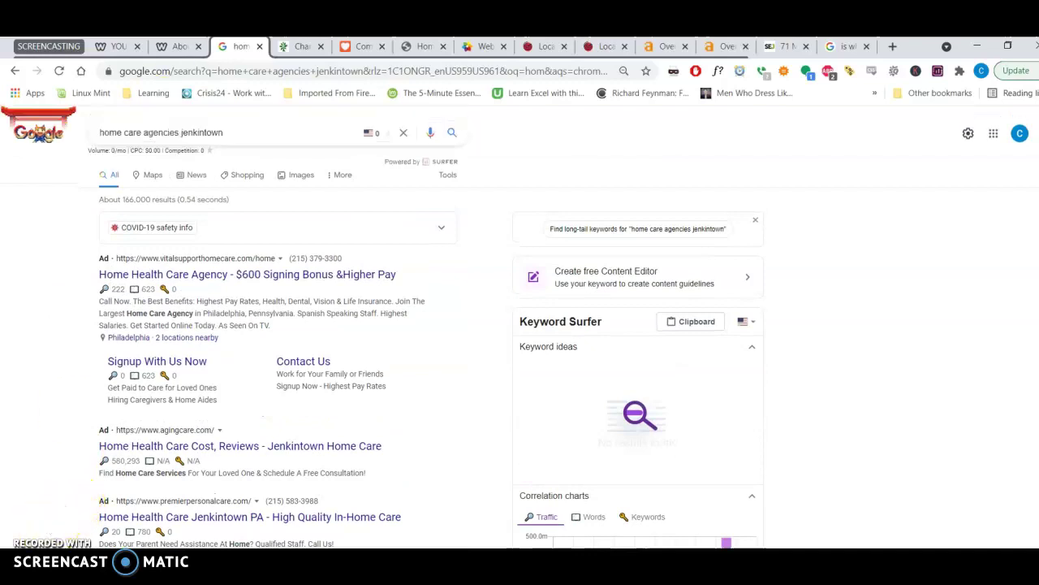
{"action": "left_click", "coordinate": [301, 46]}
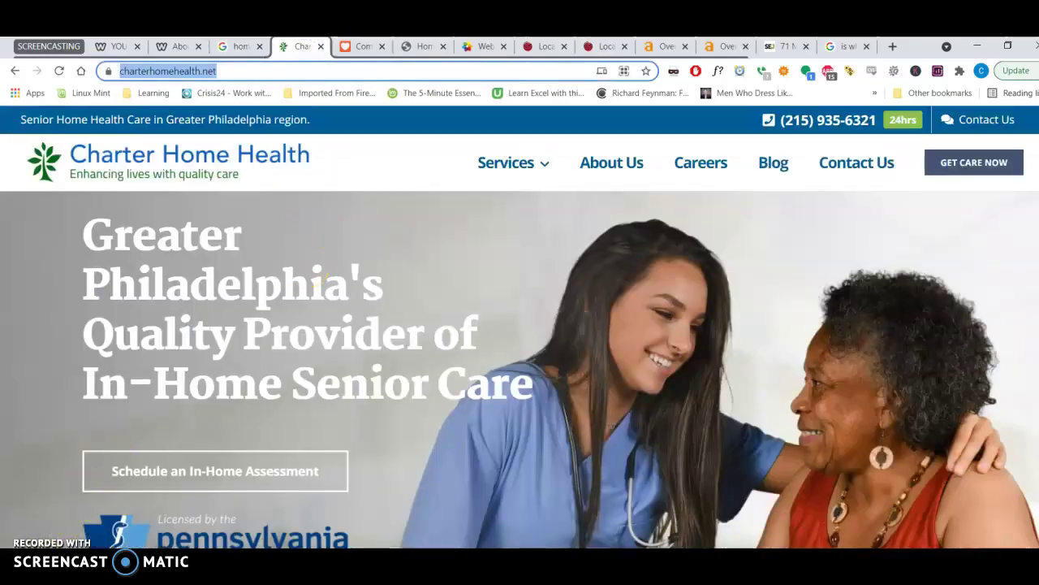
Revisit the Google results for home care agencies jenkintown and return to the Charter Home Health homepage.
{"action": "left_click", "coordinate": [257, 104]}
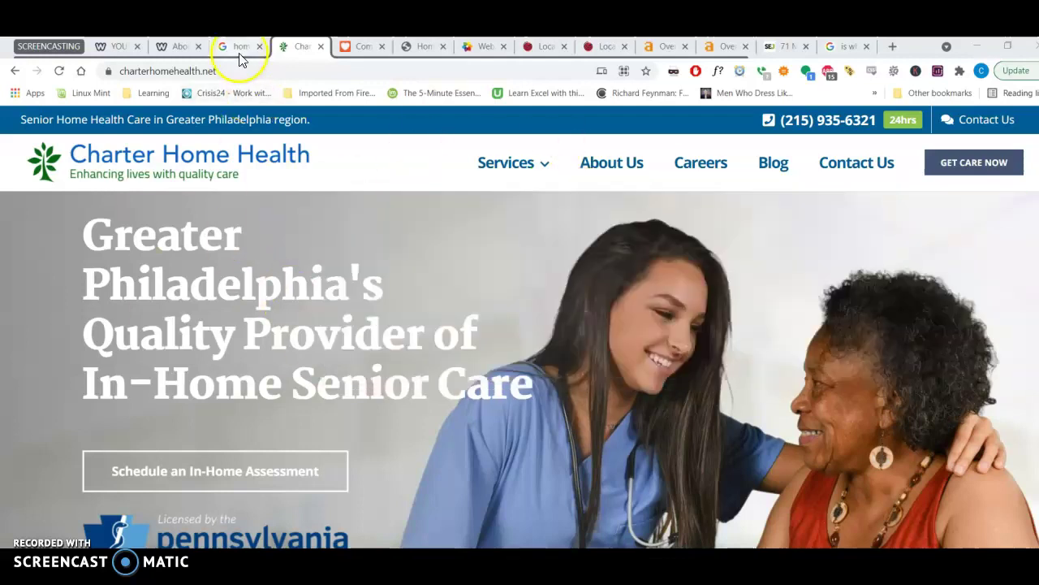
{"action": "left_click", "coordinate": [238, 50]}
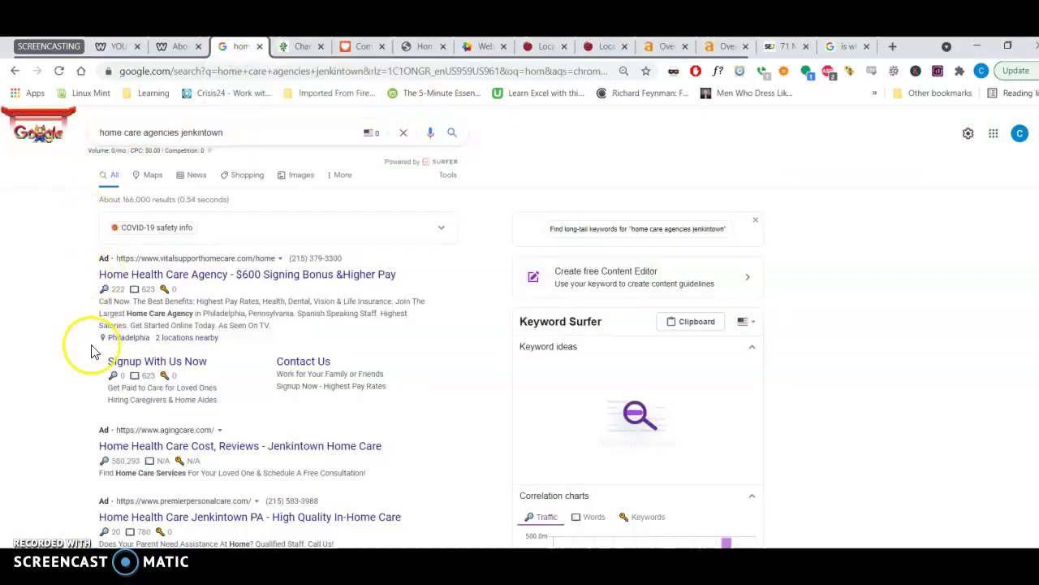
{"action": "left_click", "coordinate": [301, 47]}
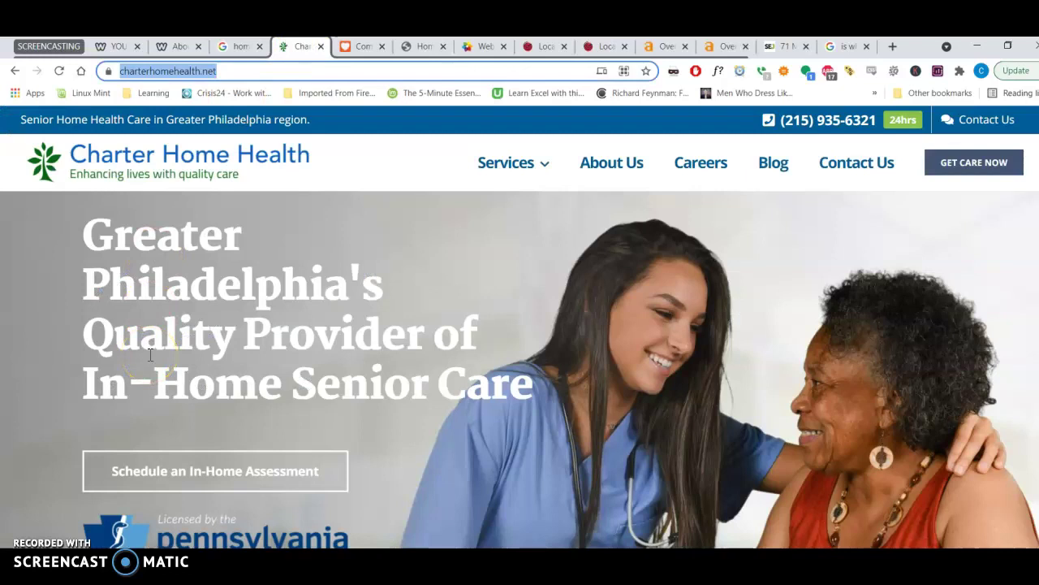
Examine the homepage's hero headline, home care and careers banners, and the areas served text.
{"action": "scroll", "coordinate": [151, 355], "scroll_direction": "down", "scroll_amount": 4}
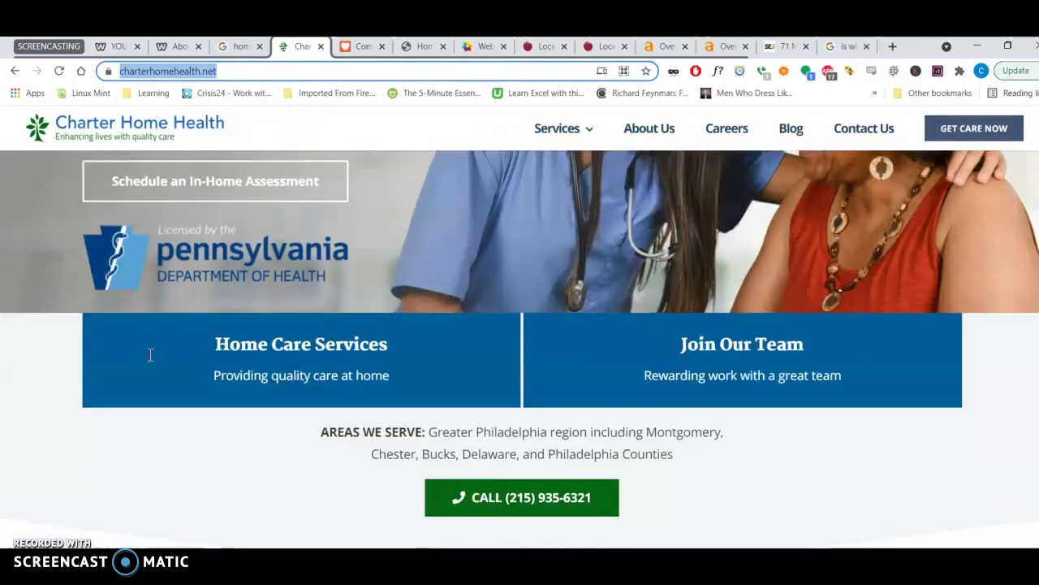
{"action": "scroll", "coordinate": [150, 355], "scroll_direction": "up", "scroll_amount": 2}
{"action": "scroll", "coordinate": [150, 355], "scroll_direction": "up", "scroll_amount": 2}
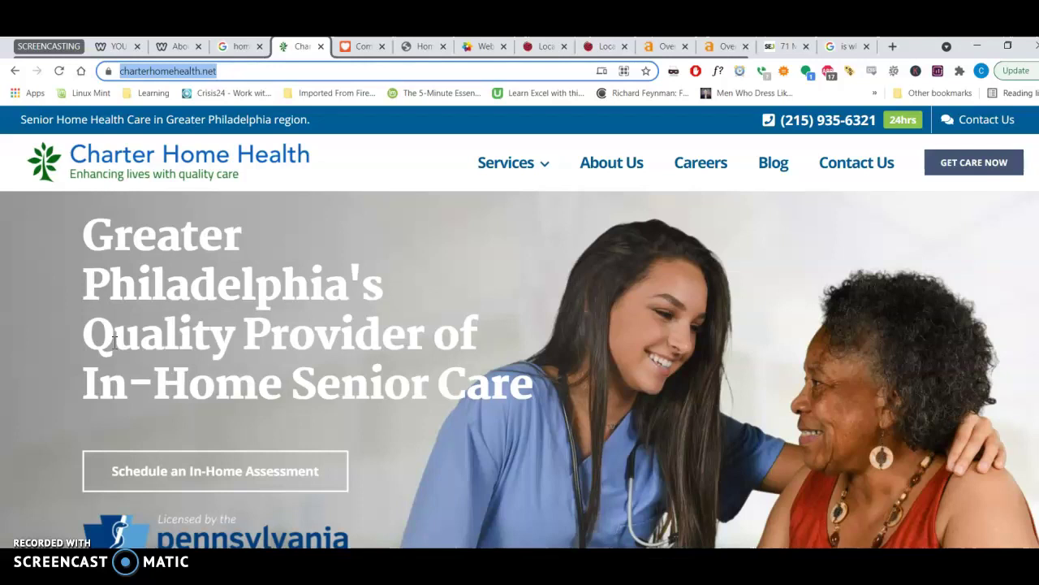
{"action": "scroll", "coordinate": [114, 342], "scroll_direction": "down", "scroll_amount": 3}
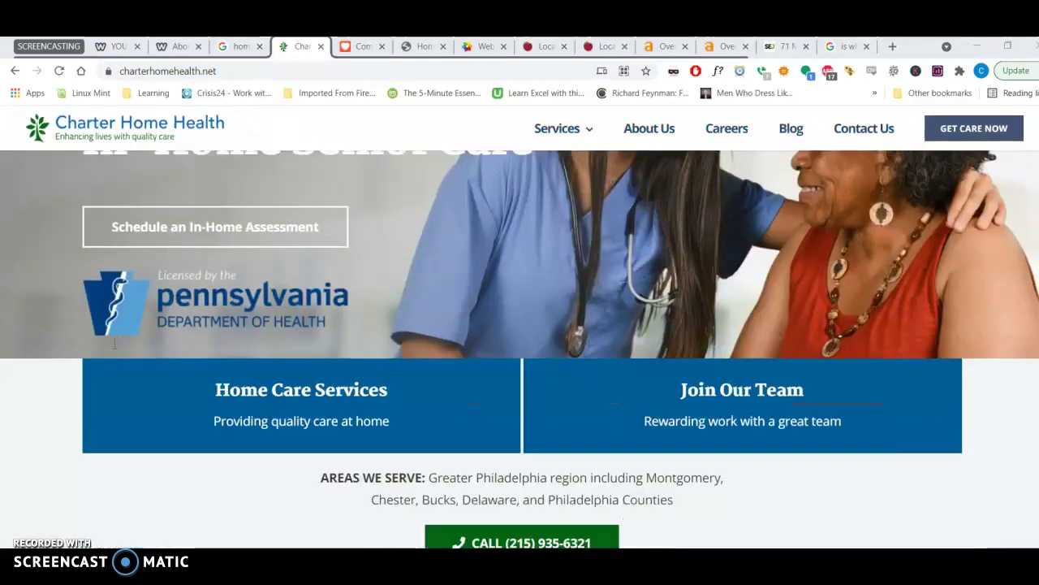
{"action": "scroll", "coordinate": [113, 341], "scroll_direction": "up", "scroll_amount": 3}
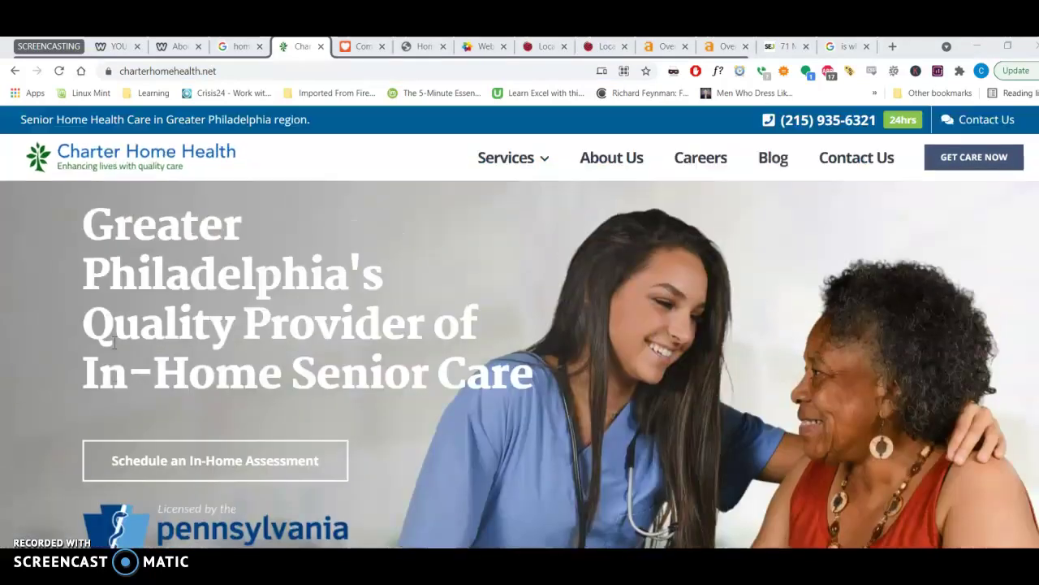
{"action": "left_click", "coordinate": [339, 200]}
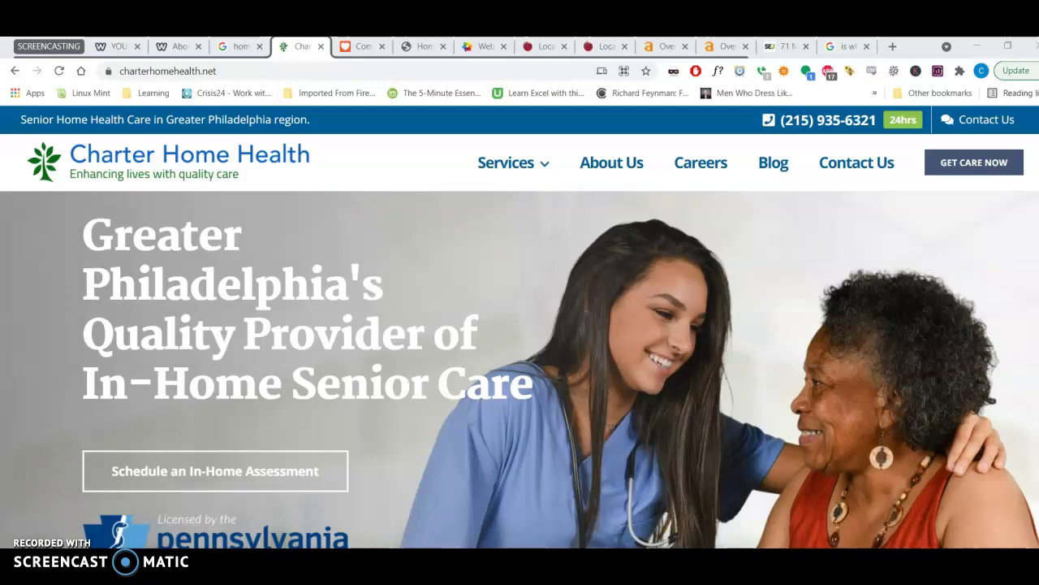
Read the homepage's Senior Home Care Services and Why Choose Charter Home Health sections.
{"action": "left_click", "coordinate": [268, 240]}
{"action": "scroll", "coordinate": [270, 244], "scroll_direction": "down", "scroll_amount": 3}
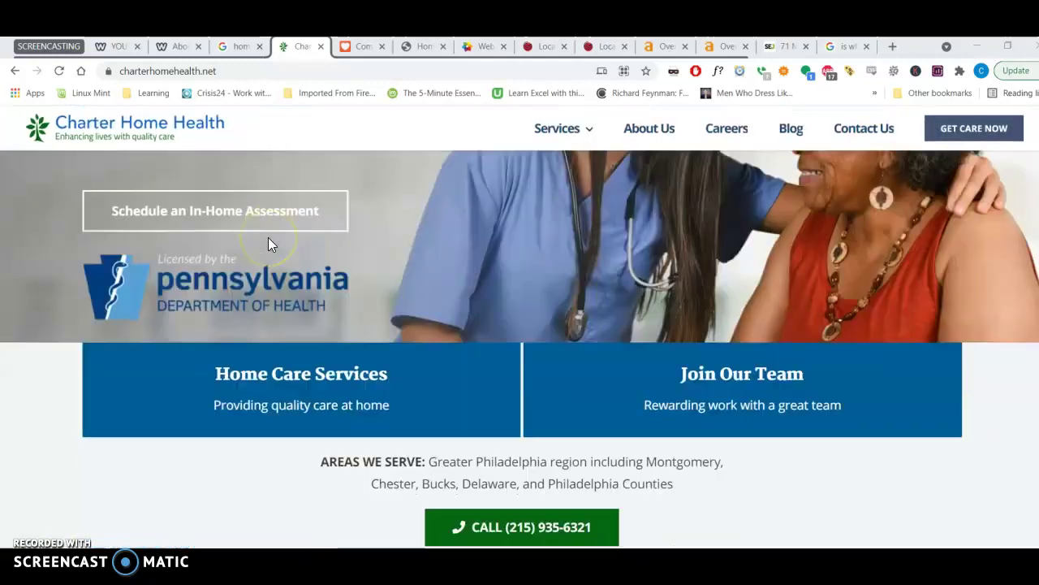
{"action": "scroll", "coordinate": [270, 244], "scroll_direction": "down", "scroll_amount": 6}
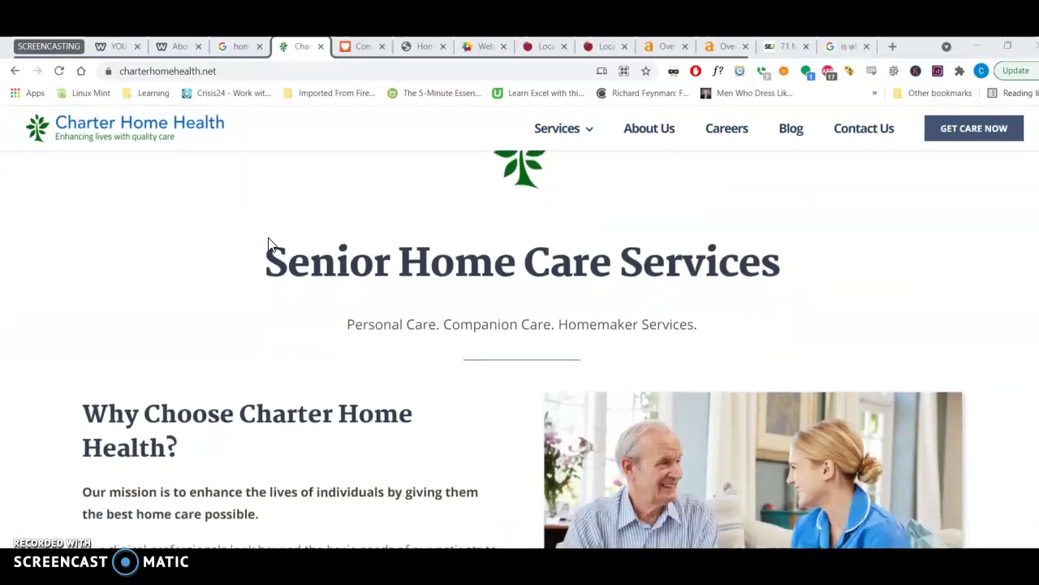
{"action": "scroll", "coordinate": [270, 243], "scroll_direction": "up", "scroll_amount": 2}
{"action": "scroll", "coordinate": [270, 243], "scroll_direction": "down", "scroll_amount": 5}
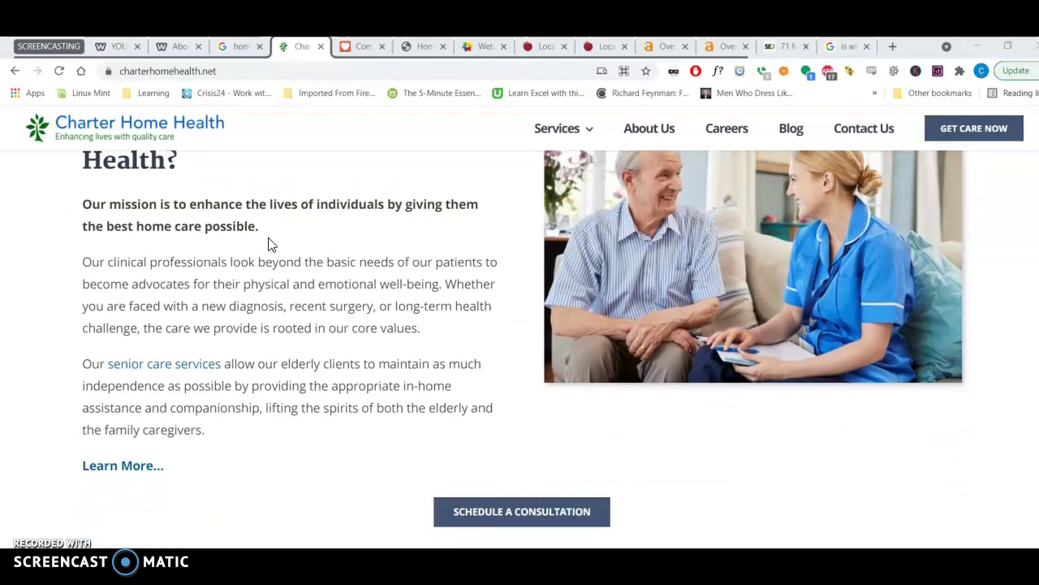
{"action": "scroll", "coordinate": [270, 244], "scroll_direction": "up", "scroll_amount": 4}
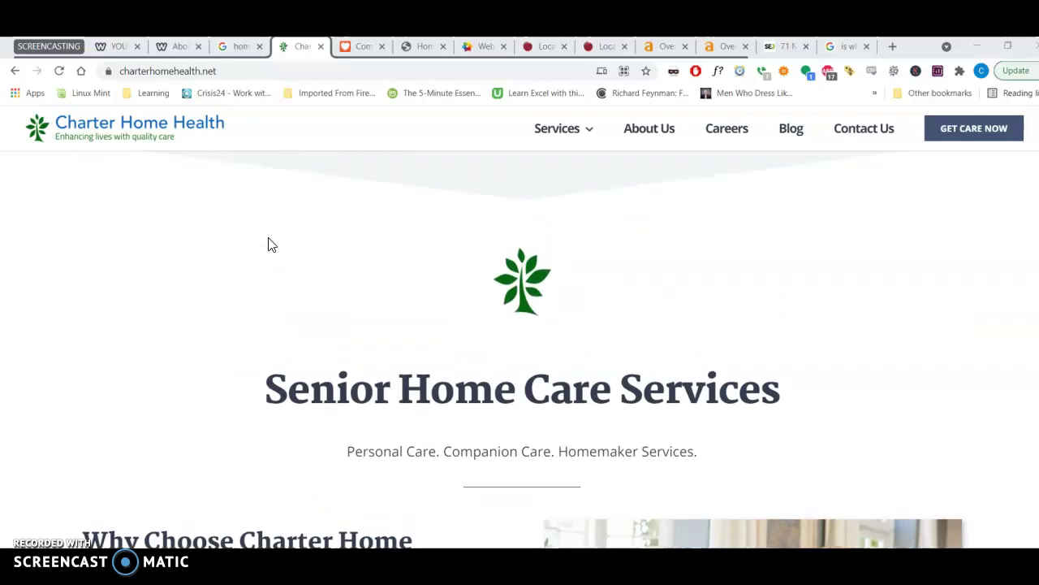
{"action": "scroll", "coordinate": [272, 245], "scroll_direction": "down", "scroll_amount": 2}
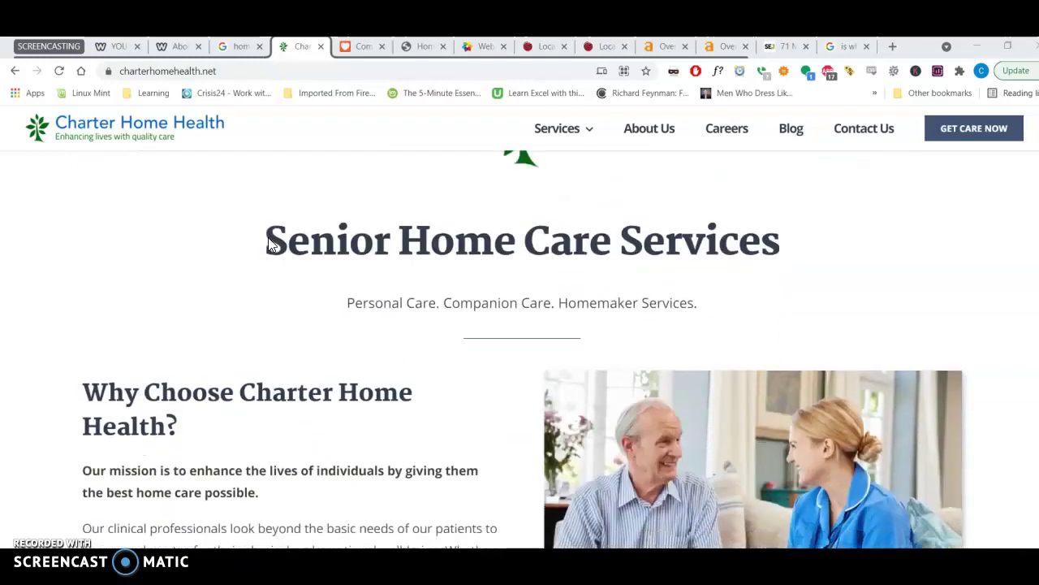
Select all of the homepage's content and examine how much text it holds down to the blog posts and footer.
{"action": "left_click", "coordinate": [300, 423]}
{"action": "key", "text": "ctrl+a"}
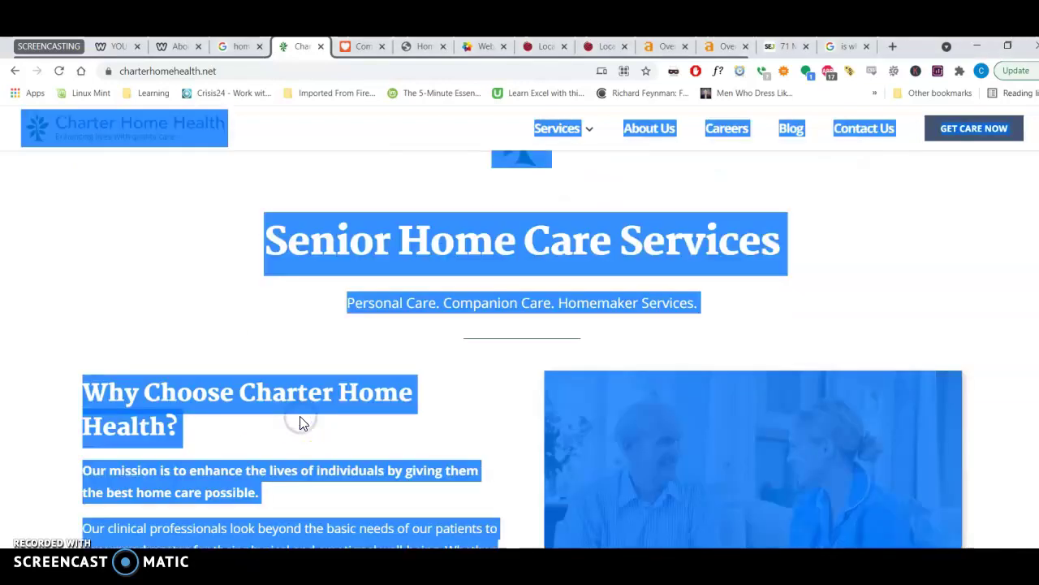
{"action": "scroll", "coordinate": [302, 413], "scroll_direction": "down", "scroll_amount": 10}
{"action": "scroll", "coordinate": [302, 412], "scroll_direction": "up", "scroll_amount": 15}
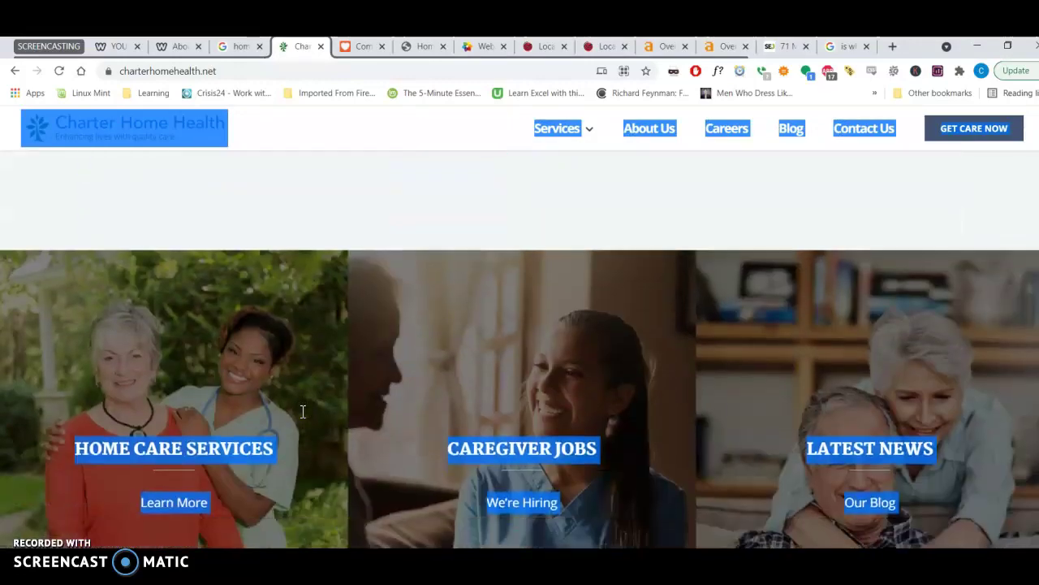
{"action": "scroll", "coordinate": [302, 412], "scroll_direction": "down", "scroll_amount": 10}
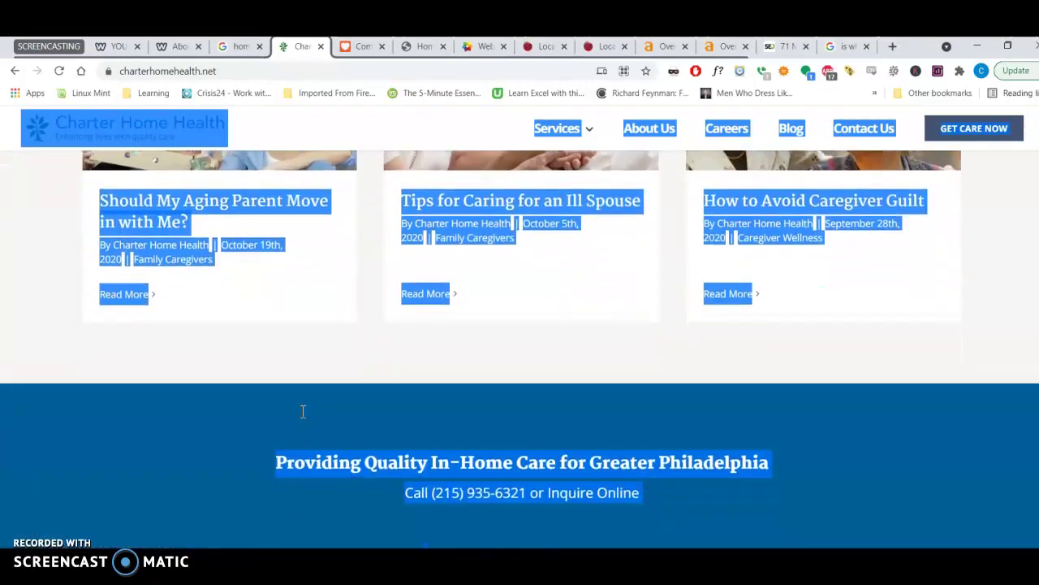
{"action": "scroll", "coordinate": [302, 411], "scroll_direction": "up", "scroll_amount": 1}
{"action": "scroll", "coordinate": [302, 411], "scroll_direction": "down", "scroll_amount": 5}
{"action": "scroll", "coordinate": [302, 412], "scroll_direction": "up", "scroll_amount": 8}
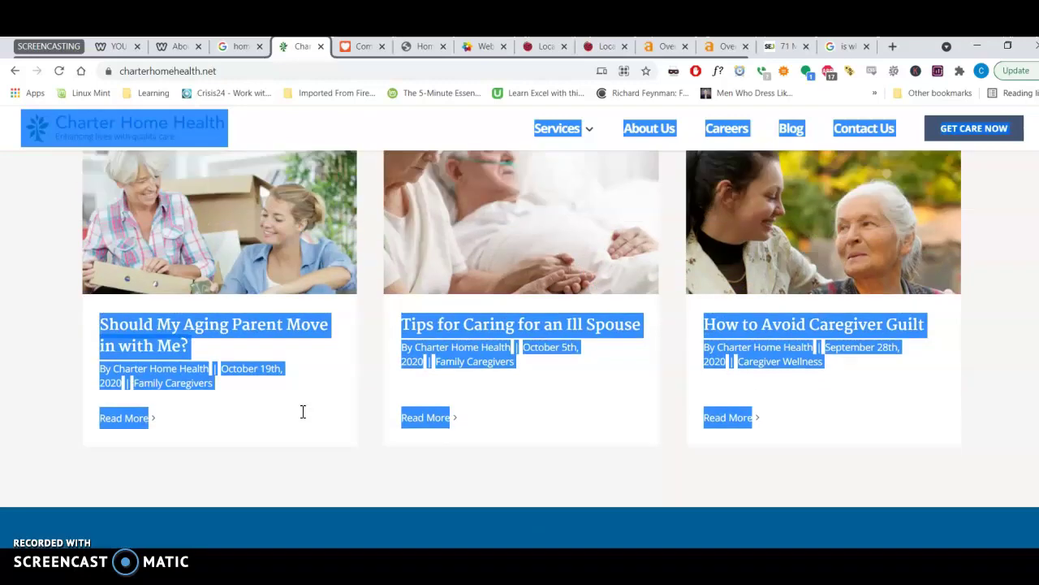
{"action": "scroll", "coordinate": [302, 412], "scroll_direction": "up", "scroll_amount": 3}
{"action": "scroll", "coordinate": [302, 412], "scroll_direction": "down", "scroll_amount": 6}
{"action": "scroll", "coordinate": [303, 412], "scroll_direction": "up", "scroll_amount": 1}
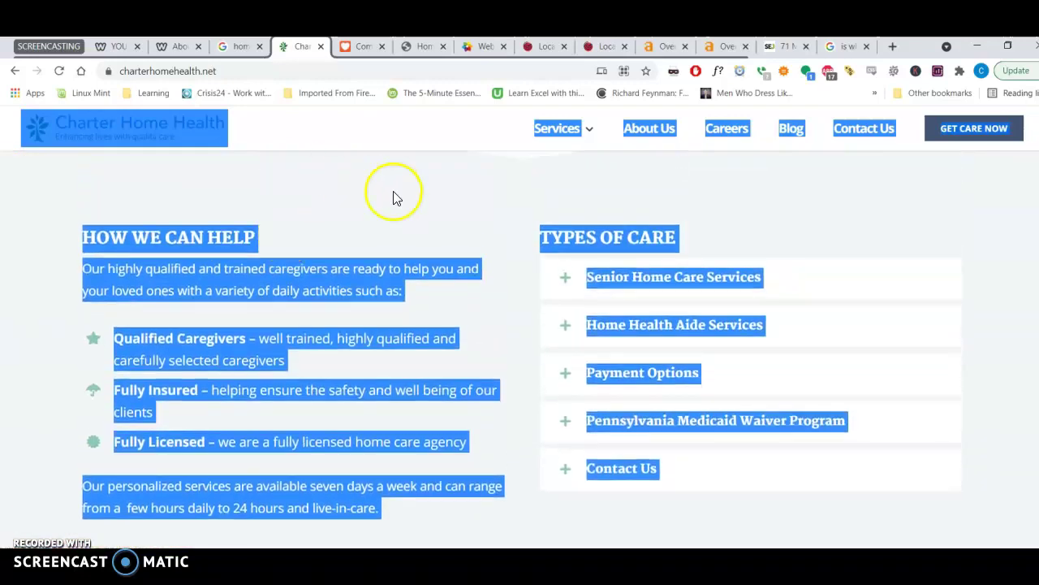
Clear the text selection and compare the hero headline with the Why Choose Charter Home Health copy.
{"action": "left_click", "coordinate": [371, 190]}
{"action": "scroll", "coordinate": [369, 190], "scroll_direction": "up", "scroll_amount": 6}
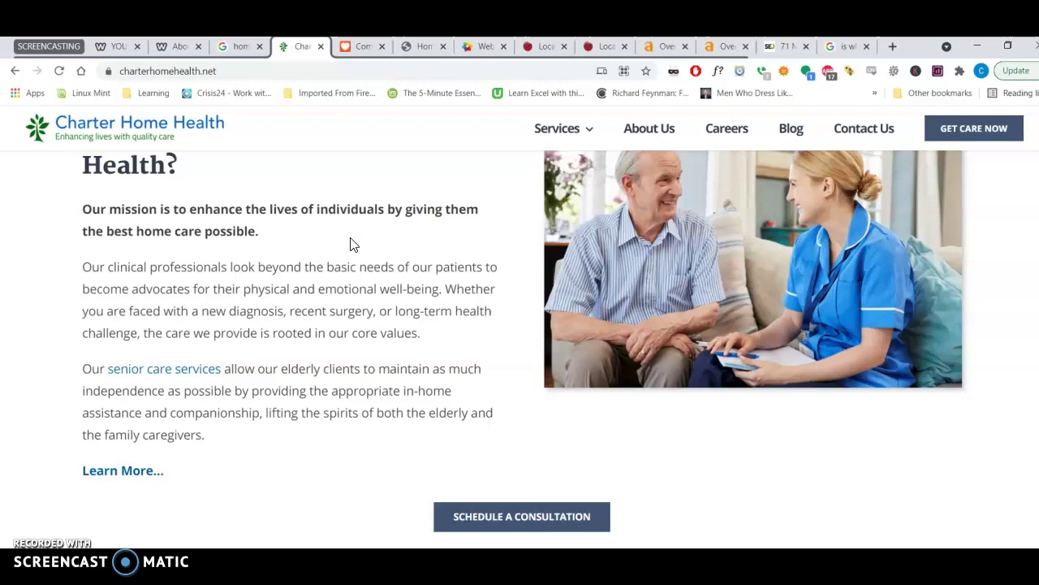
{"action": "scroll", "coordinate": [352, 244], "scroll_direction": "up", "scroll_amount": 10}
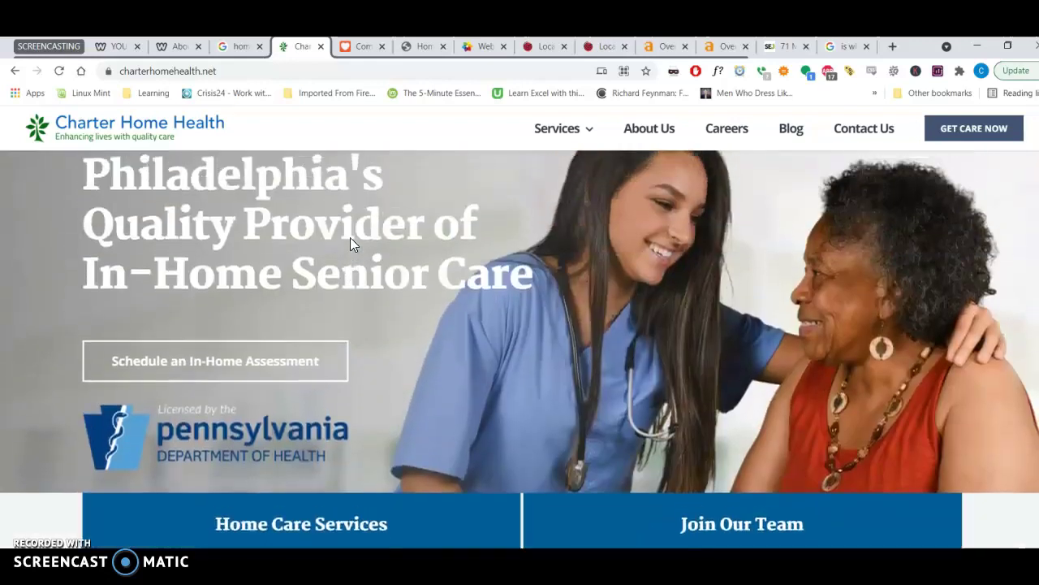
{"action": "scroll", "coordinate": [350, 238], "scroll_direction": "up", "scroll_amount": 3}
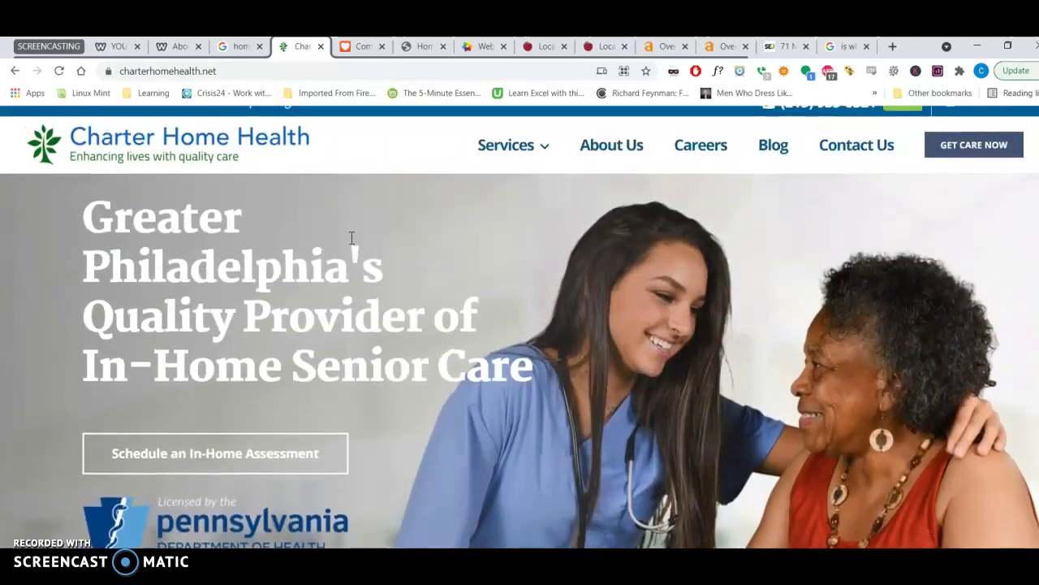
{"action": "scroll", "coordinate": [352, 237], "scroll_direction": "down", "scroll_amount": 12}
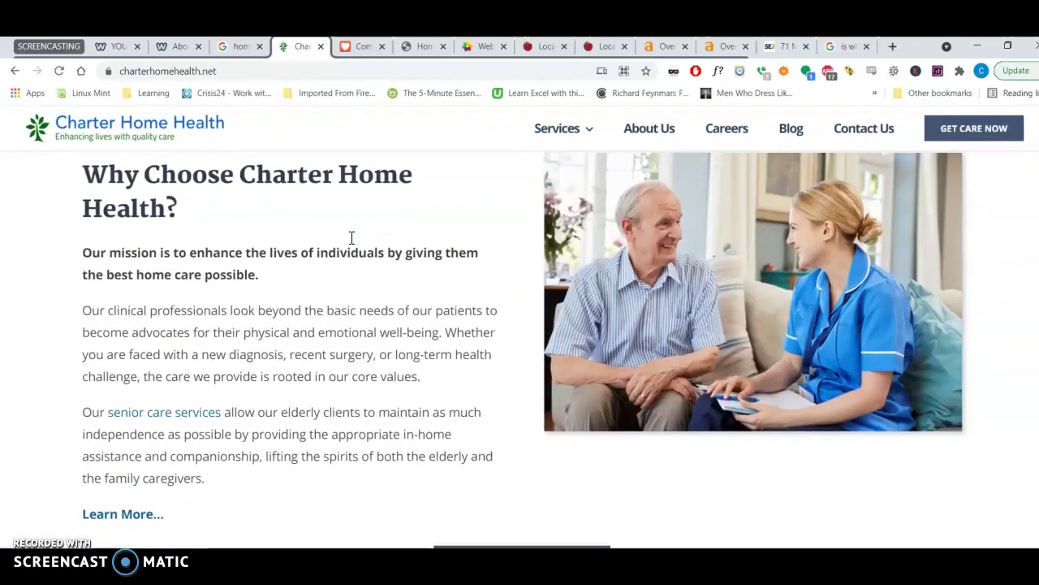
{"action": "scroll", "coordinate": [351, 237], "scroll_direction": "down", "scroll_amount": 1}
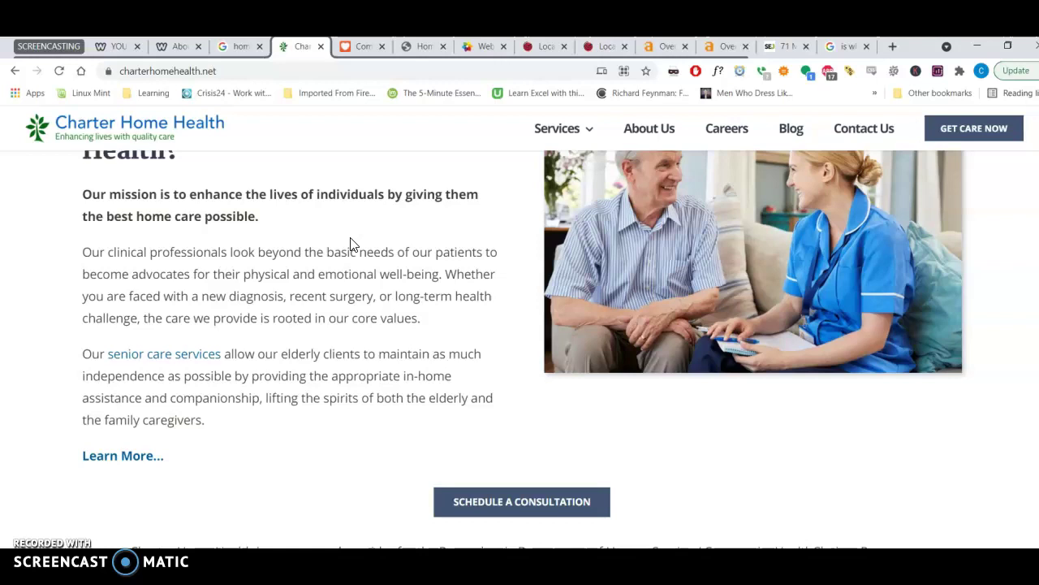
Highlight the search phrase home care agencies jenkintown in the Google results and return to the Charter Home Health website.
{"action": "left_click", "coordinate": [235, 47]}
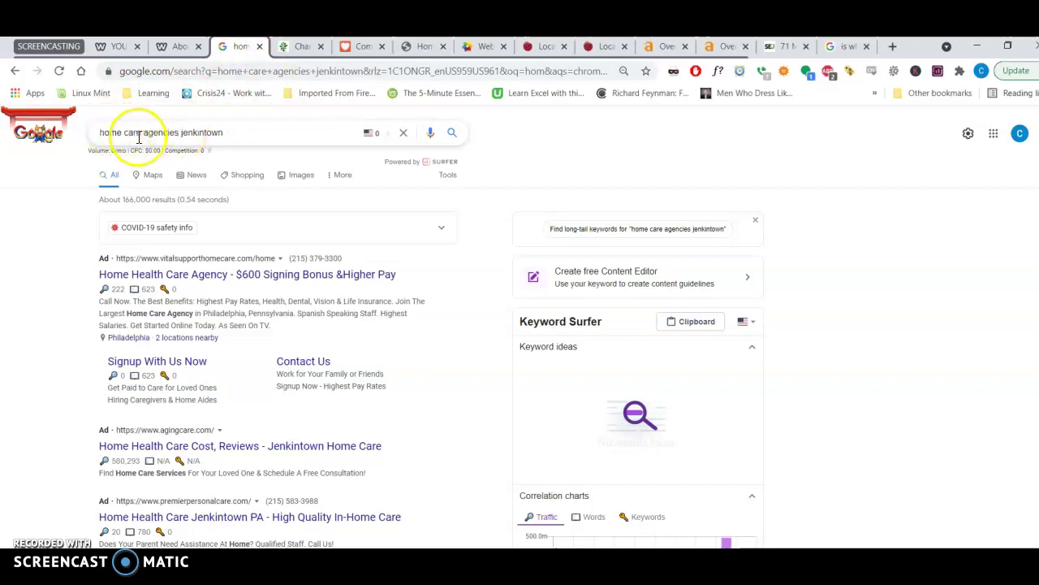
{"action": "left_click_drag", "start_coordinate": [257, 134], "coordinate": [93, 143]}
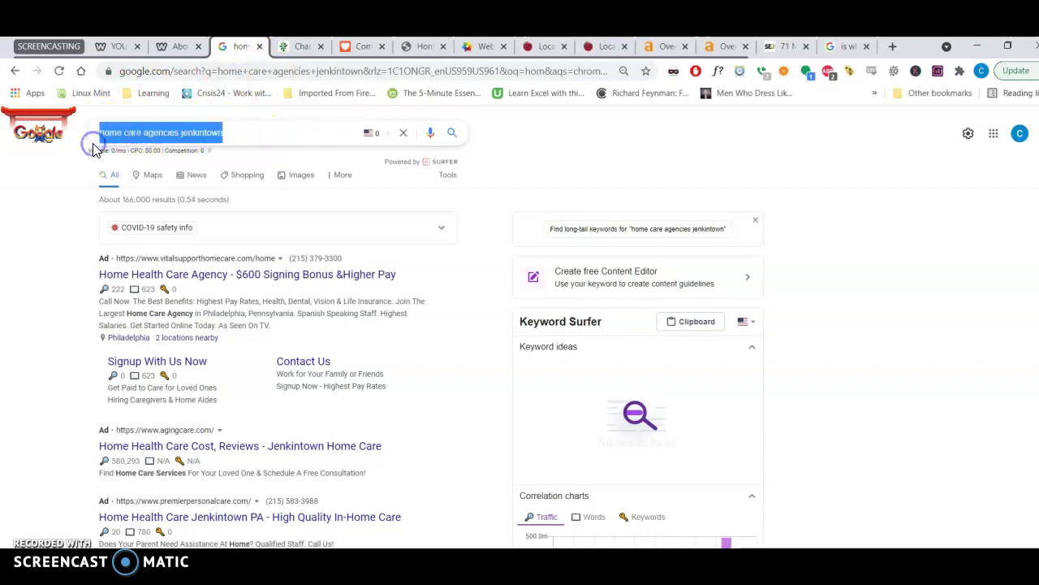
{"action": "left_click", "coordinate": [302, 48]}
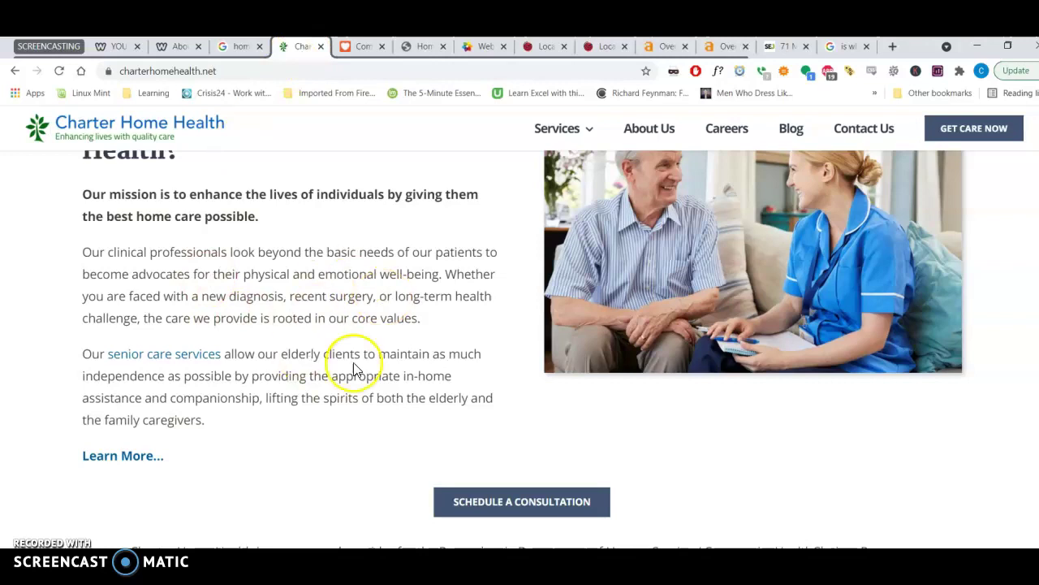
Check the file name of the photo beside Why Choose Charter Home Health by starting to save the image, and cancel the save.
{"action": "scroll", "coordinate": [378, 333], "scroll_direction": "up", "scroll_amount": 5}
{"action": "scroll", "coordinate": [378, 332], "scroll_direction": "down", "scroll_amount": 3}
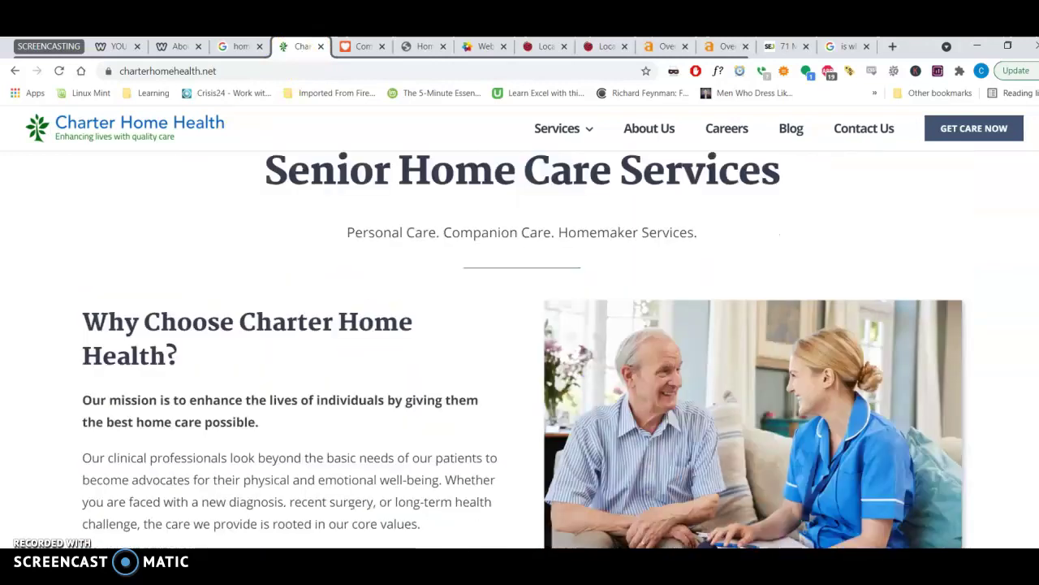
{"action": "mouse_move", "coordinate": [454, 568]}
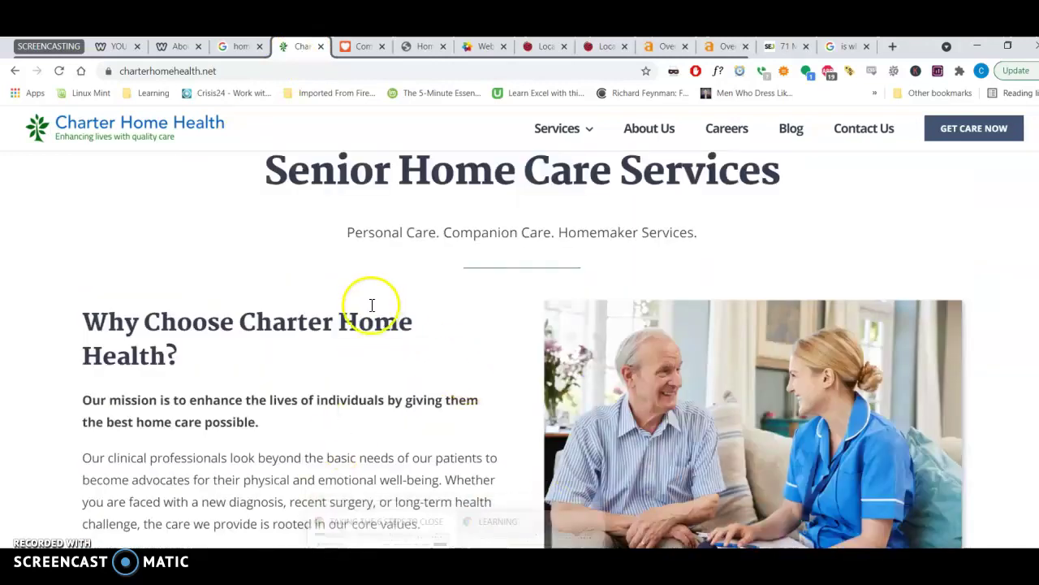
{"action": "scroll", "coordinate": [372, 305], "scroll_direction": "down", "scroll_amount": 3}
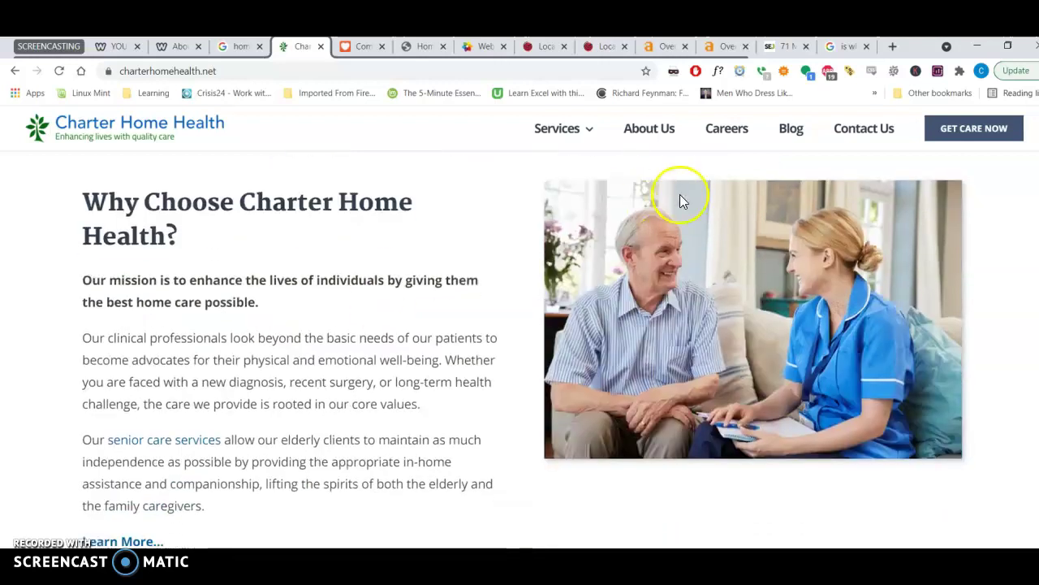
{"action": "right_click", "coordinate": [680, 194]}
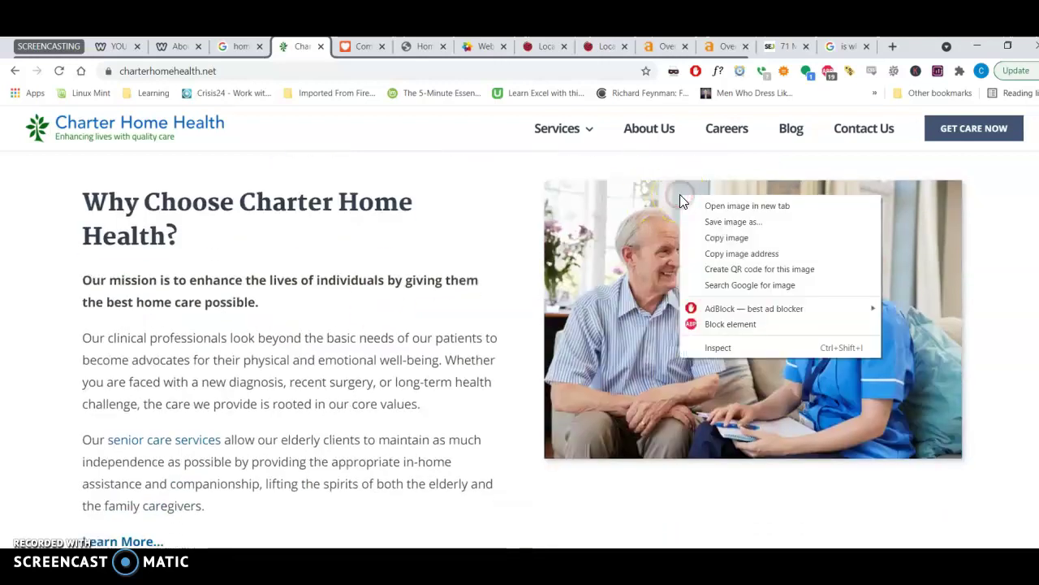
{"action": "left_click", "coordinate": [718, 221]}
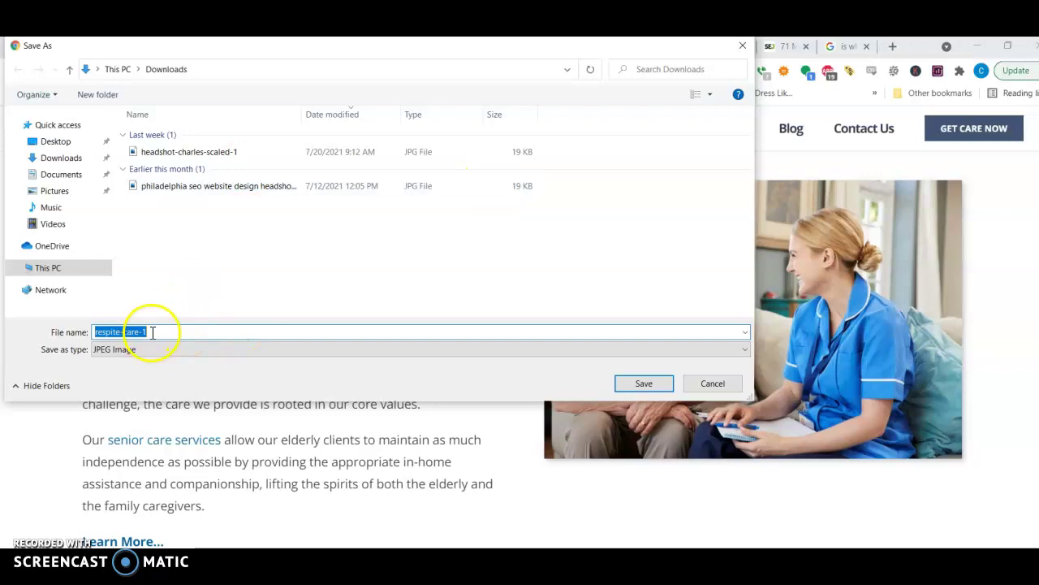
{"action": "left_click", "coordinate": [155, 331]}
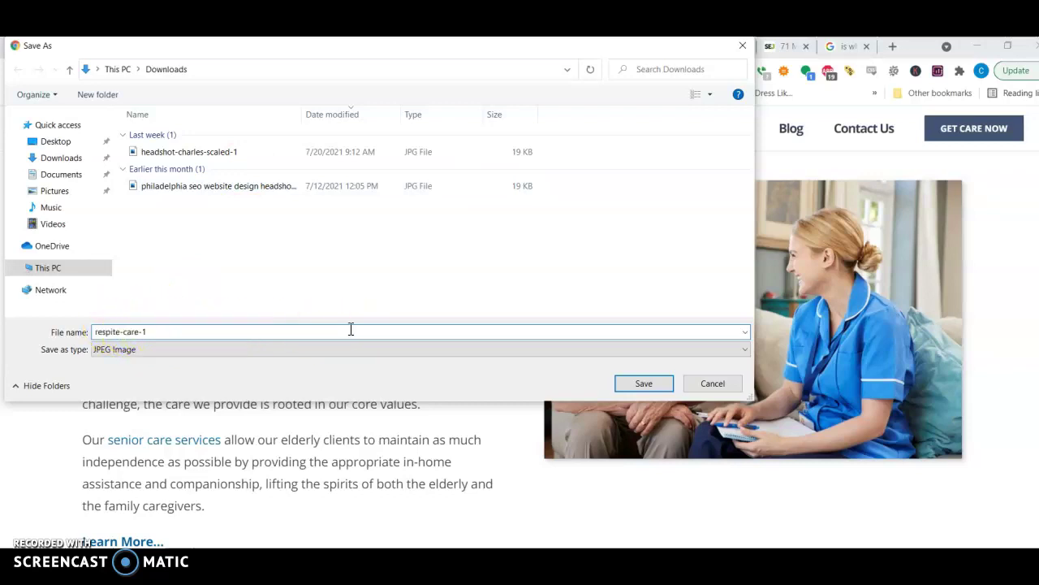
{"action": "left_click", "coordinate": [740, 384]}
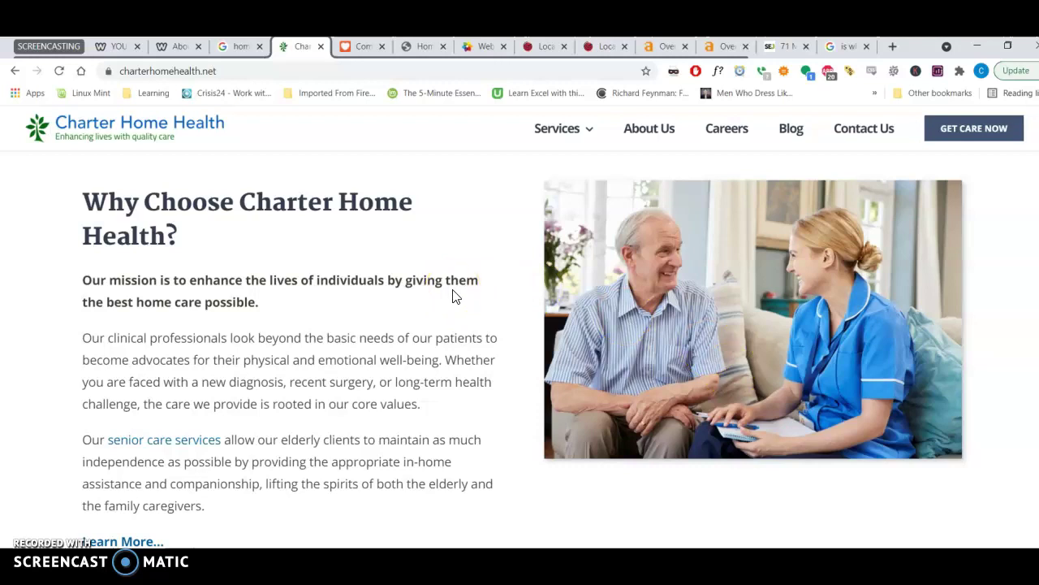
Review the mission text again and go back up to the Senior Home Care Services heading.
{"action": "scroll", "coordinate": [453, 297], "scroll_direction": "down", "scroll_amount": 5}
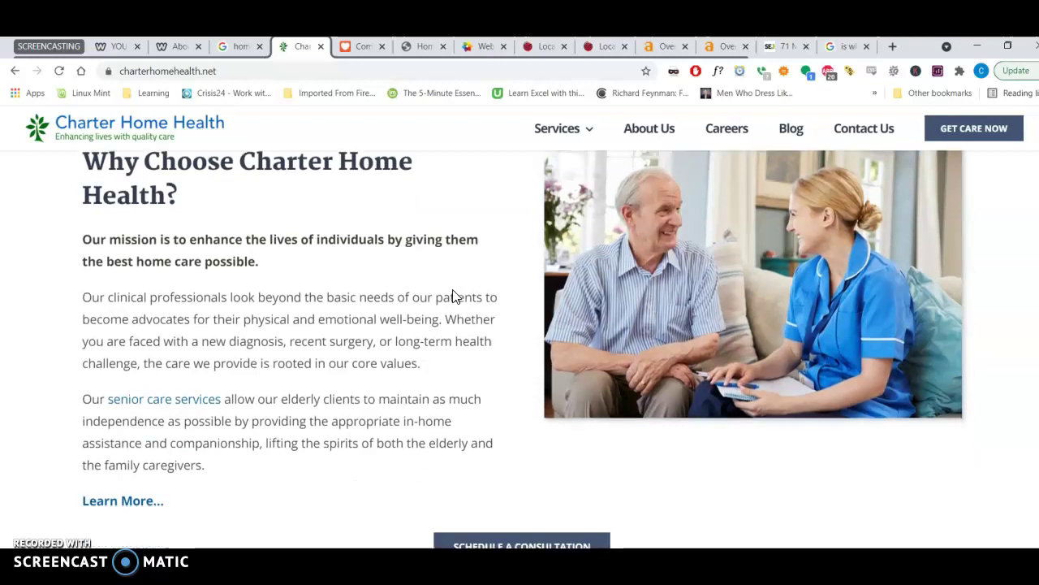
{"action": "scroll", "coordinate": [452, 296], "scroll_direction": "up", "scroll_amount": 6}
{"action": "scroll", "coordinate": [455, 296], "scroll_direction": "up", "scroll_amount": 3}
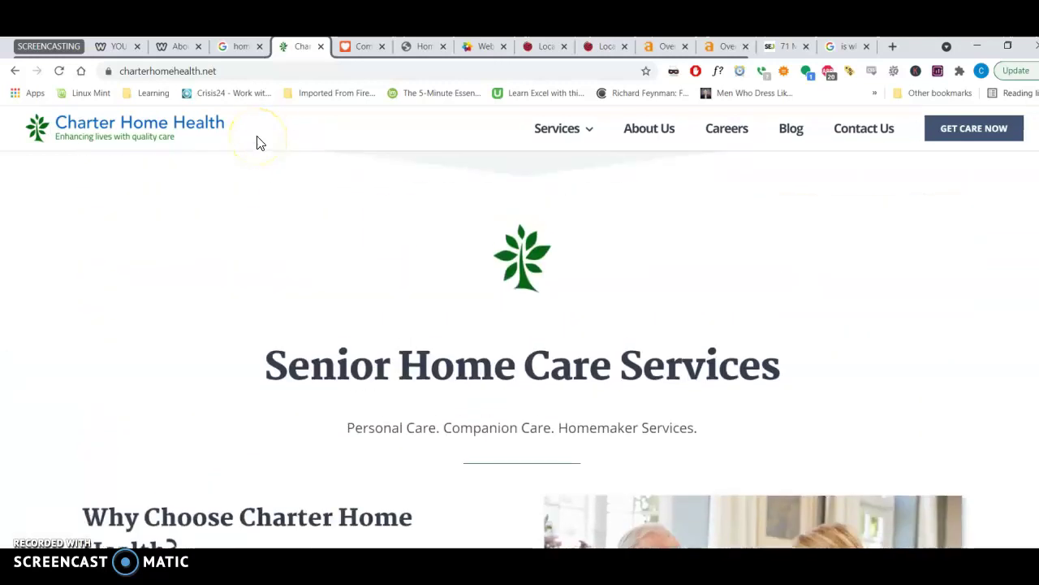
Return to the Google results for home care agencies jenkintown and examine the ads, map and local business listings.
{"action": "left_click", "coordinate": [238, 46]}
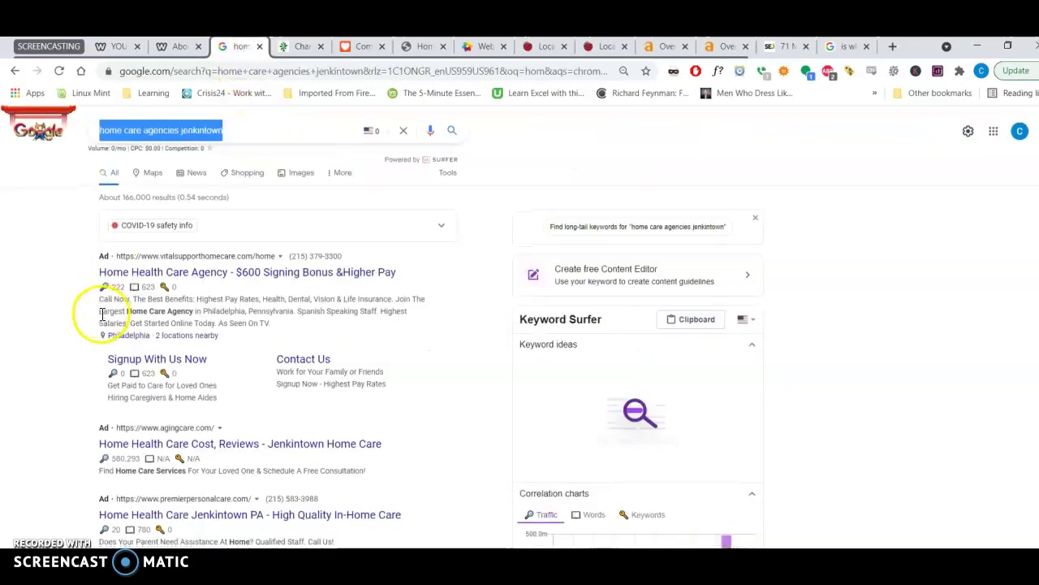
{"action": "scroll", "coordinate": [89, 317], "scroll_direction": "down", "scroll_amount": 3}
{"action": "scroll", "coordinate": [62, 301], "scroll_direction": "down", "scroll_amount": 2}
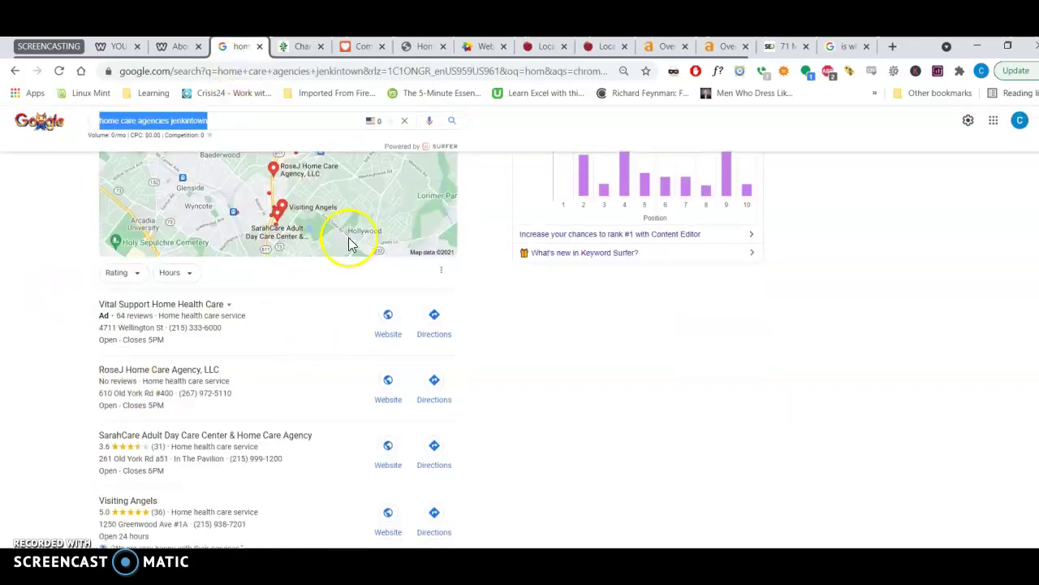
{"action": "scroll", "coordinate": [40, 268], "scroll_direction": "up", "scroll_amount": 3}
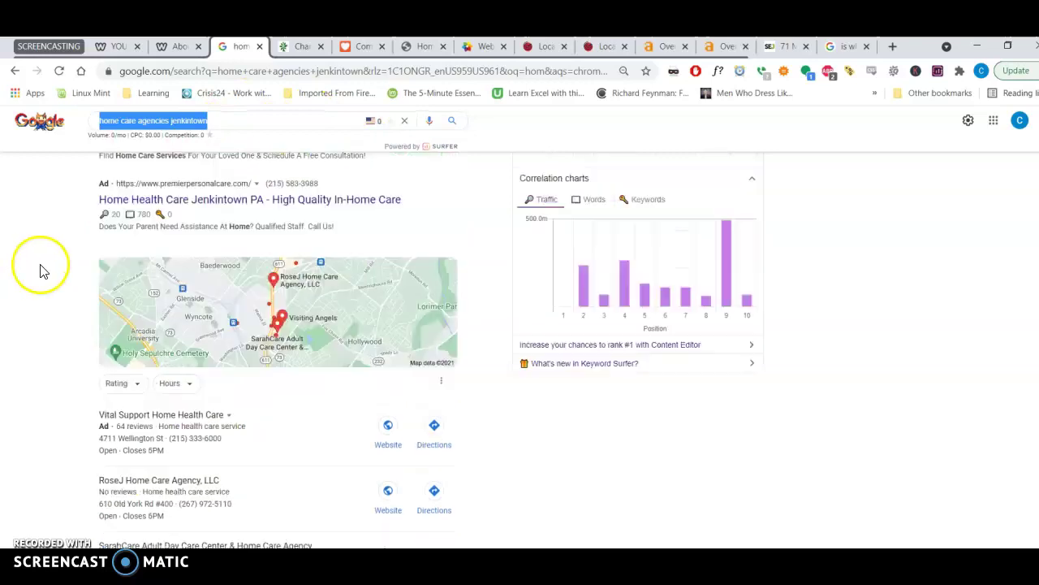
{"action": "scroll", "coordinate": [65, 360], "scroll_direction": "down", "scroll_amount": 4}
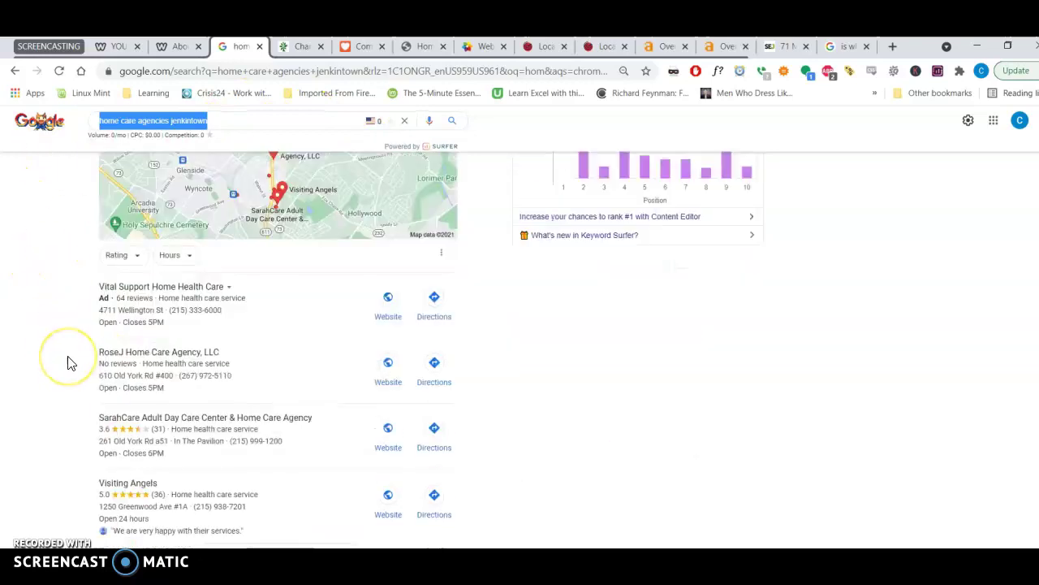
{"action": "scroll", "coordinate": [67, 361], "scroll_direction": "down", "scroll_amount": 1}
{"action": "scroll", "coordinate": [68, 364], "scroll_direction": "up", "scroll_amount": 1}
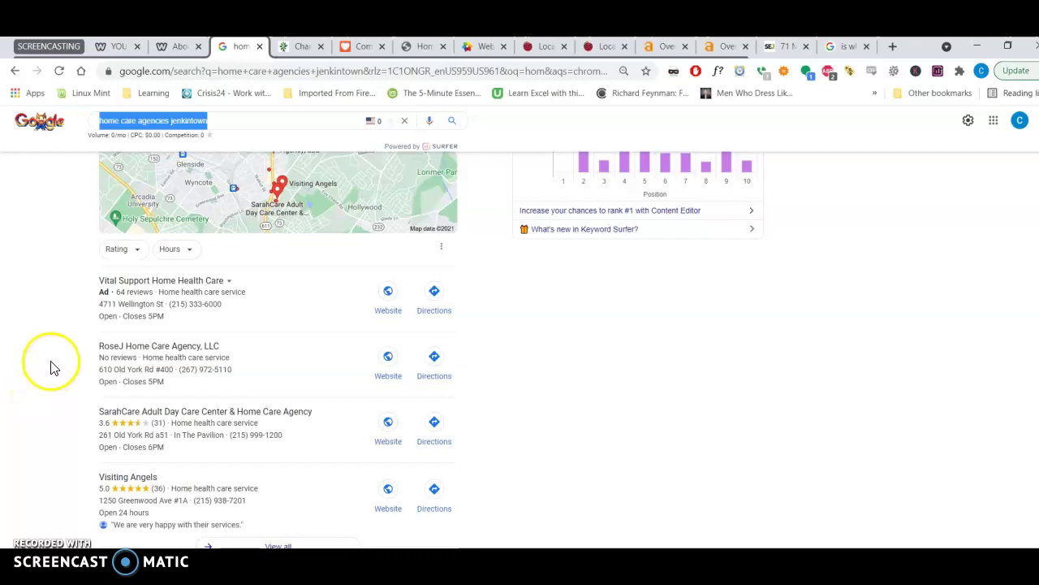
{"action": "scroll", "coordinate": [51, 367], "scroll_direction": "up", "scroll_amount": 1}
{"action": "scroll", "coordinate": [51, 367], "scroll_direction": "down", "scroll_amount": 2}
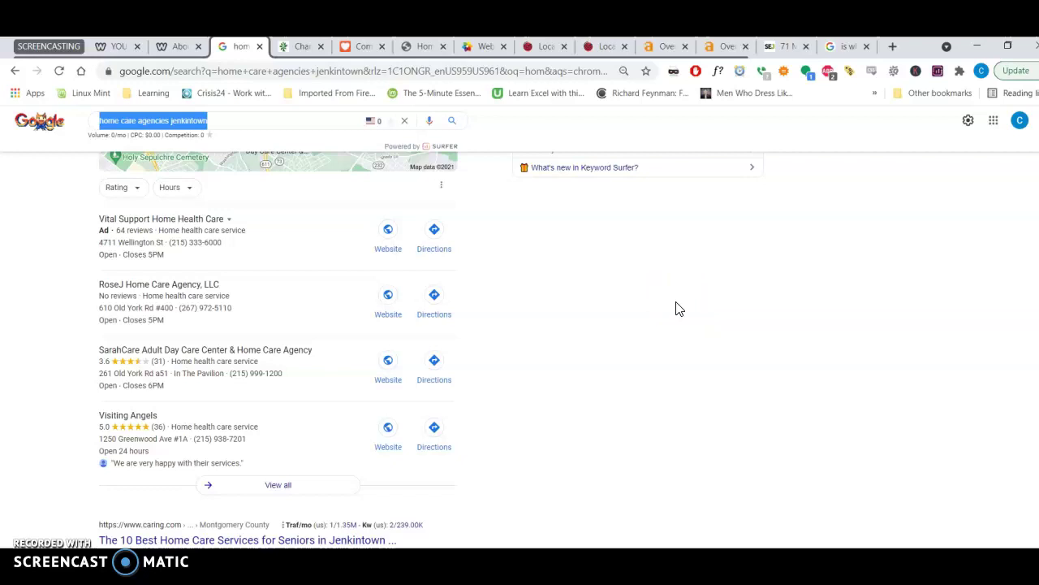
Examine the organic results below the map listings, including the caring.com, Comfort Keepers and Care.com entries and their SEO metrics.
{"action": "scroll", "coordinate": [46, 383], "scroll_direction": "down", "scroll_amount": 3}
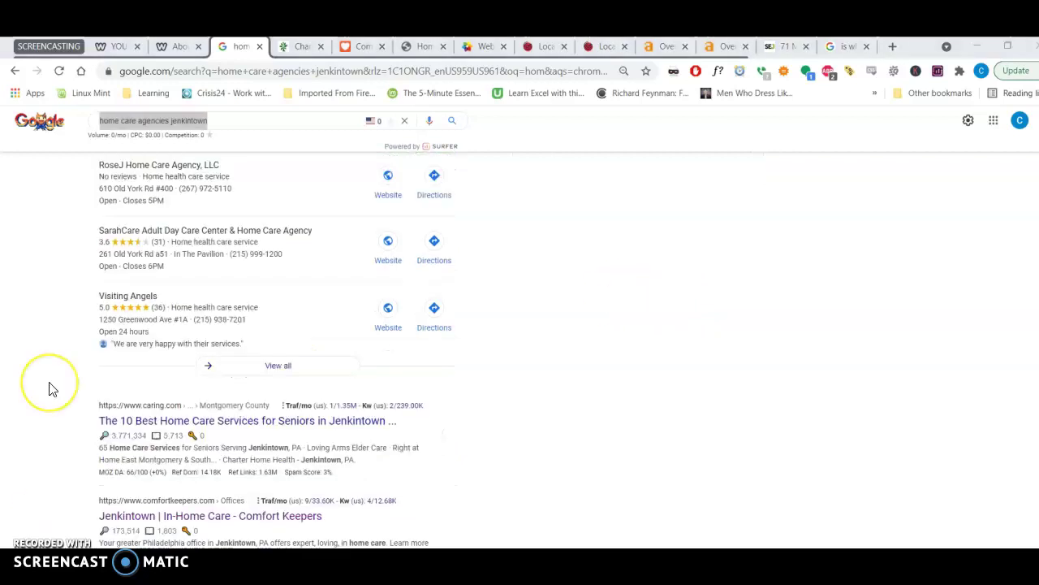
{"action": "scroll", "coordinate": [51, 389], "scroll_direction": "down", "scroll_amount": 3}
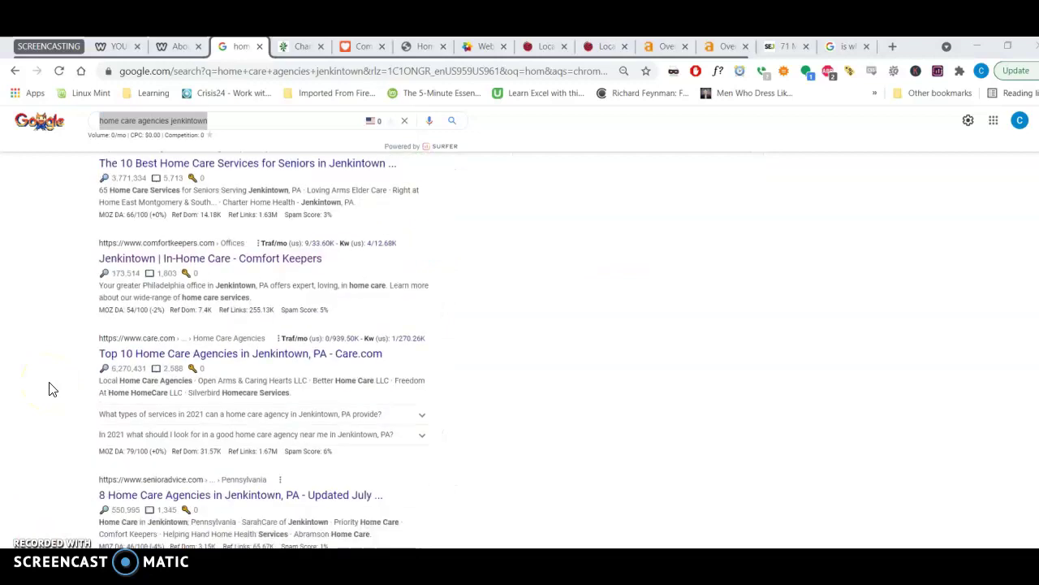
{"action": "scroll", "coordinate": [50, 389], "scroll_direction": "up", "scroll_amount": 2}
{"action": "scroll", "coordinate": [51, 389], "scroll_direction": "down", "scroll_amount": 2}
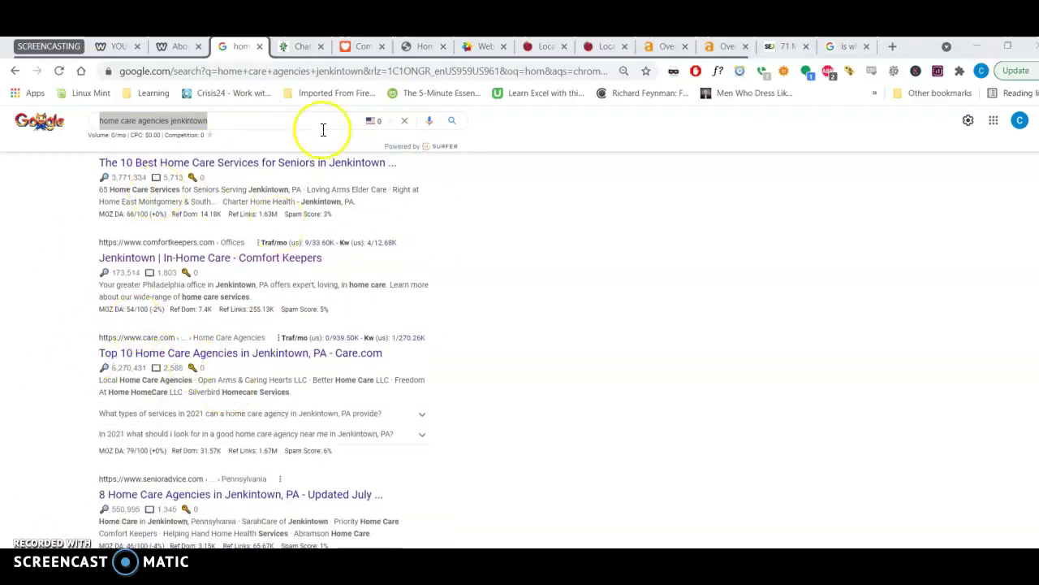
{"action": "left_click", "coordinate": [85, 308]}
{"action": "scroll", "coordinate": [84, 307], "scroll_direction": "up", "scroll_amount": 2}
{"action": "scroll", "coordinate": [84, 309], "scroll_direction": "down", "scroll_amount": 2}
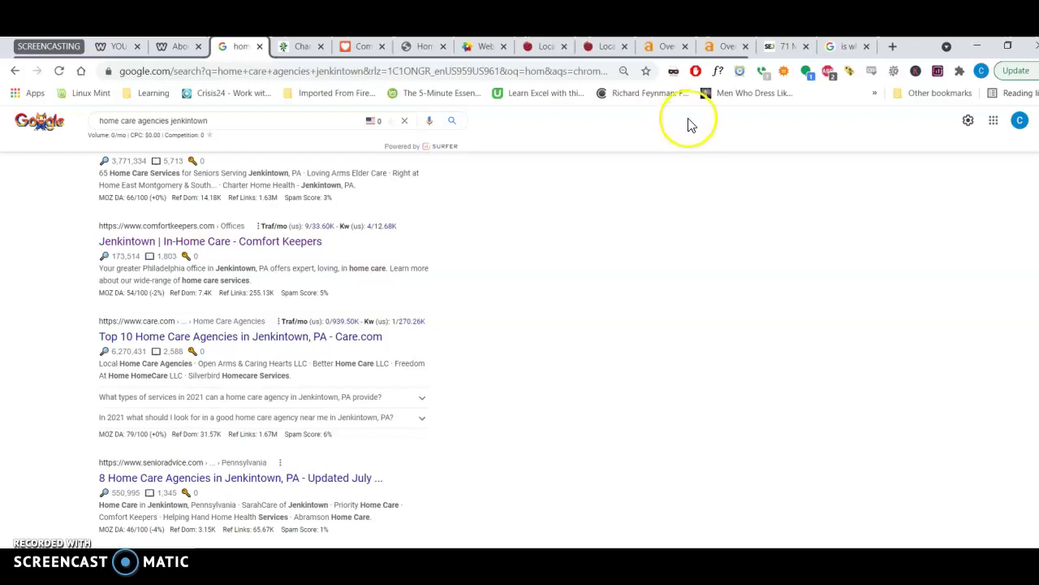
Switch to the Ahrefs overview of charterhomehealth.net and review its backlink, keyword, traffic and domain rating figures.
{"action": "left_click", "coordinate": [666, 47]}
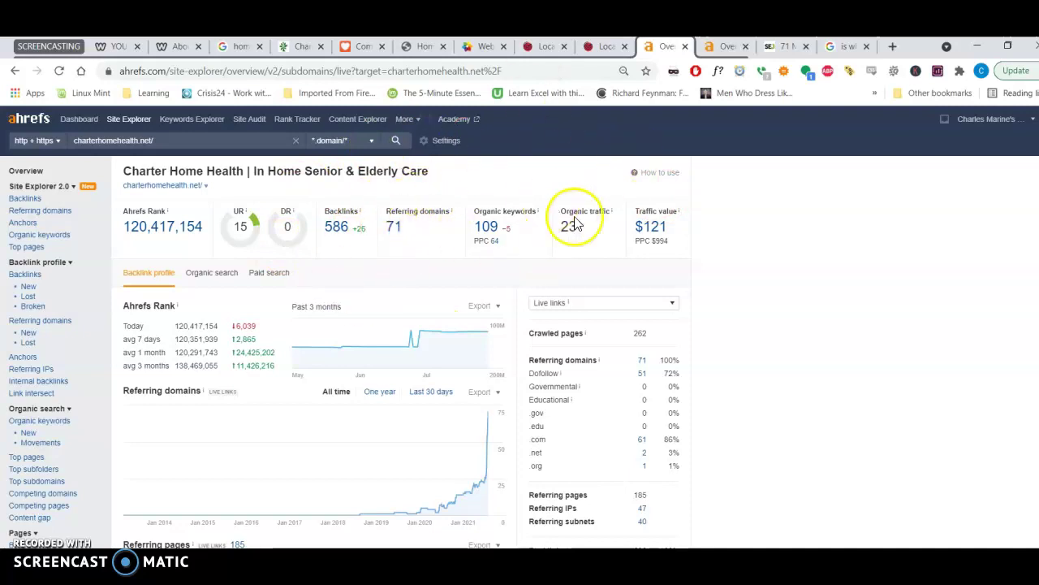
{"action": "scroll", "coordinate": [763, 404], "scroll_direction": "down", "scroll_amount": 3}
{"action": "scroll", "coordinate": [763, 404], "scroll_direction": "down", "scroll_amount": 3}
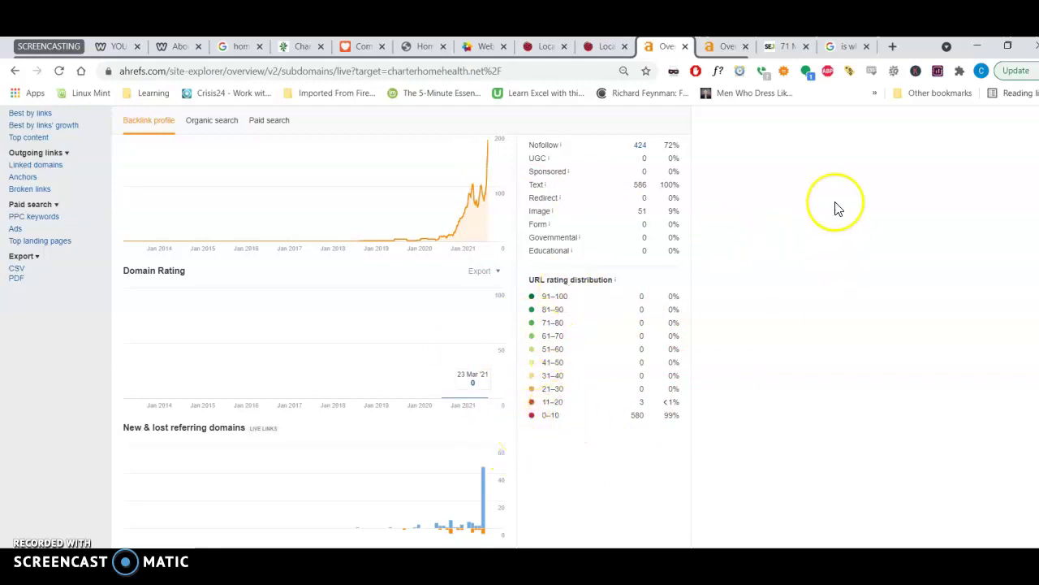
{"action": "scroll", "coordinate": [839, 209], "scroll_direction": "up", "scroll_amount": 2}
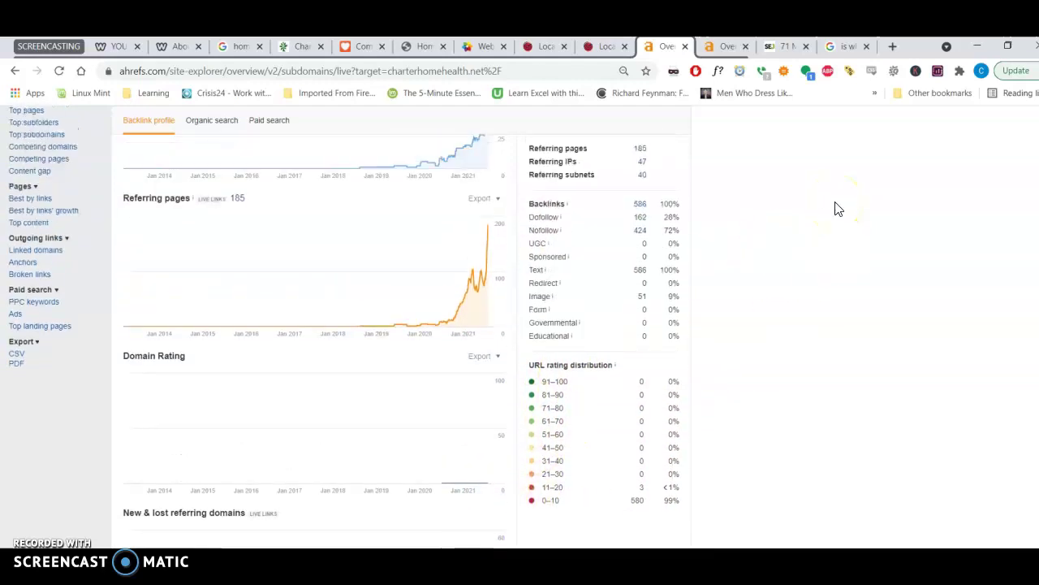
{"action": "scroll", "coordinate": [838, 210], "scroll_direction": "up", "scroll_amount": 3}
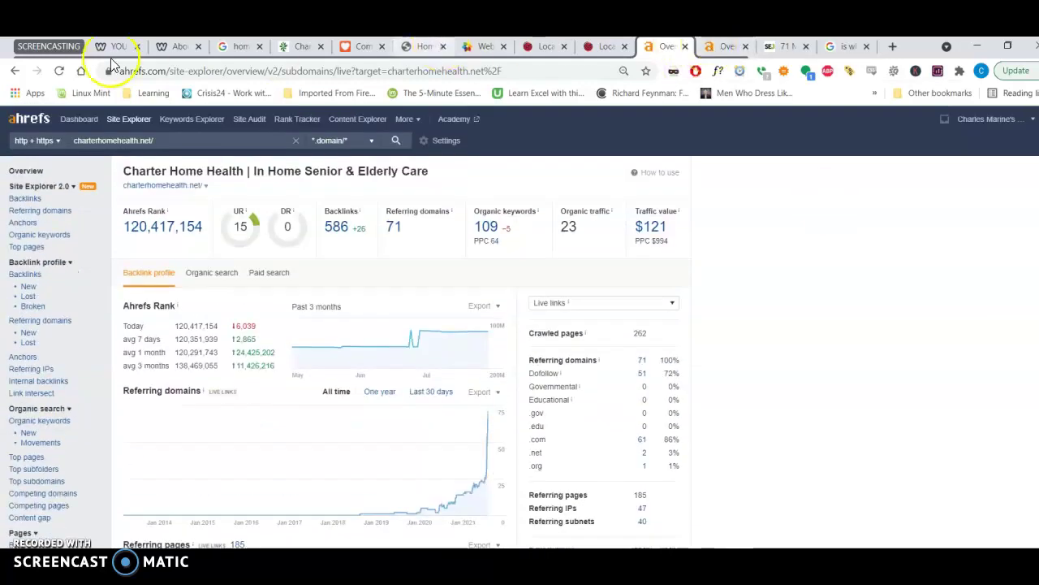
Revisit the Comfort Keepers entry in the Google results and review the Ahrefs overview of its Jenkintown page.
{"action": "left_click", "coordinate": [237, 46]}
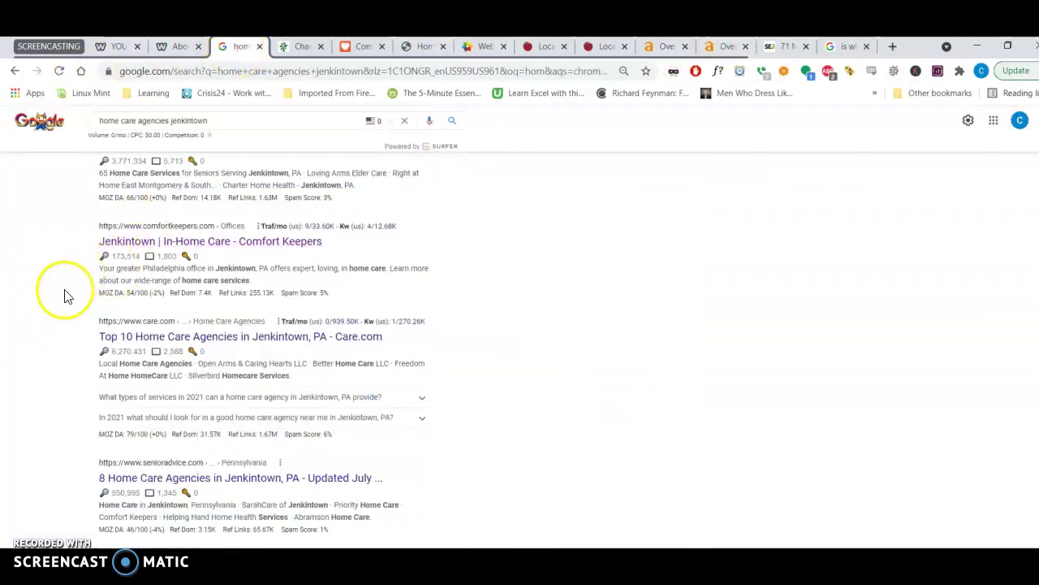
{"action": "scroll", "coordinate": [66, 297], "scroll_direction": "up", "scroll_amount": 1}
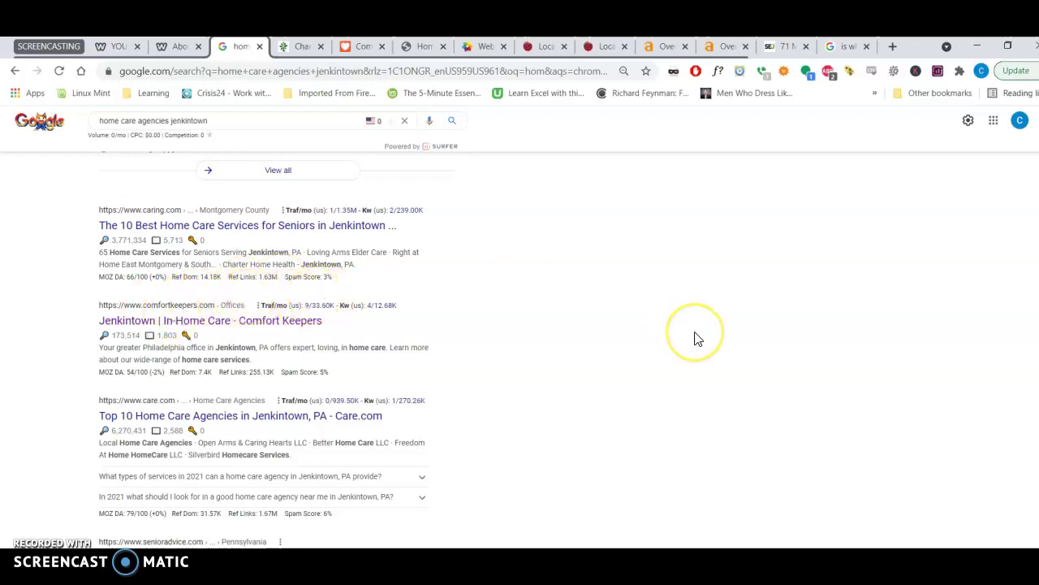
{"action": "left_click", "coordinate": [730, 50]}
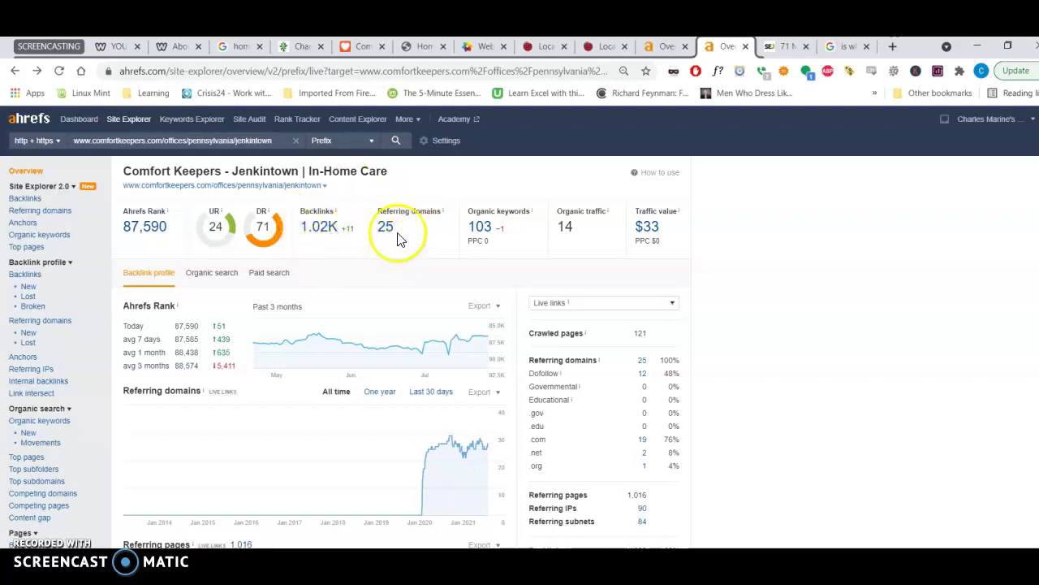
{"action": "scroll", "coordinate": [768, 351], "scroll_direction": "down", "scroll_amount": 8}
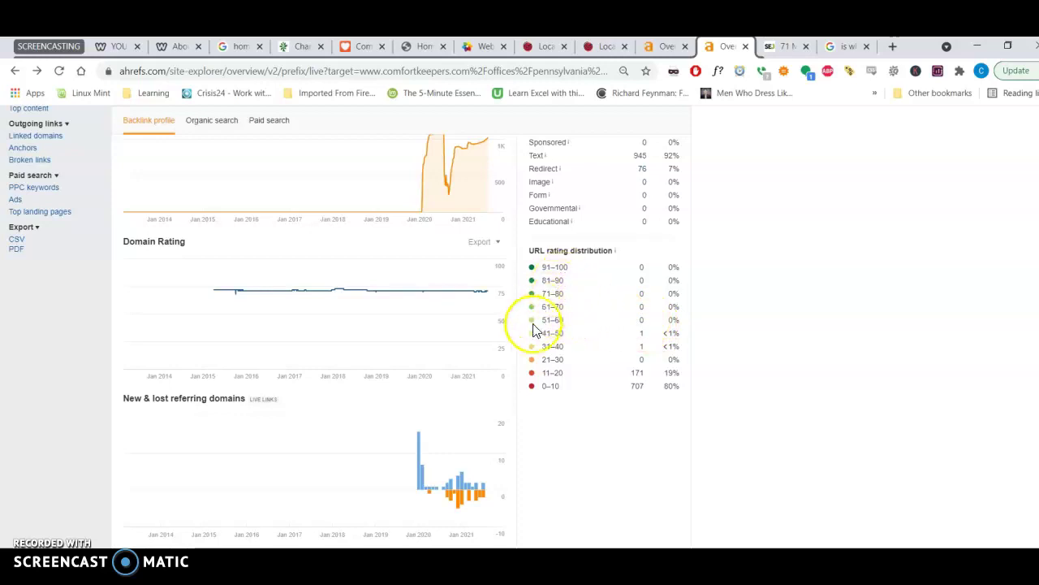
{"action": "scroll", "coordinate": [675, 255], "scroll_direction": "up", "scroll_amount": 10}
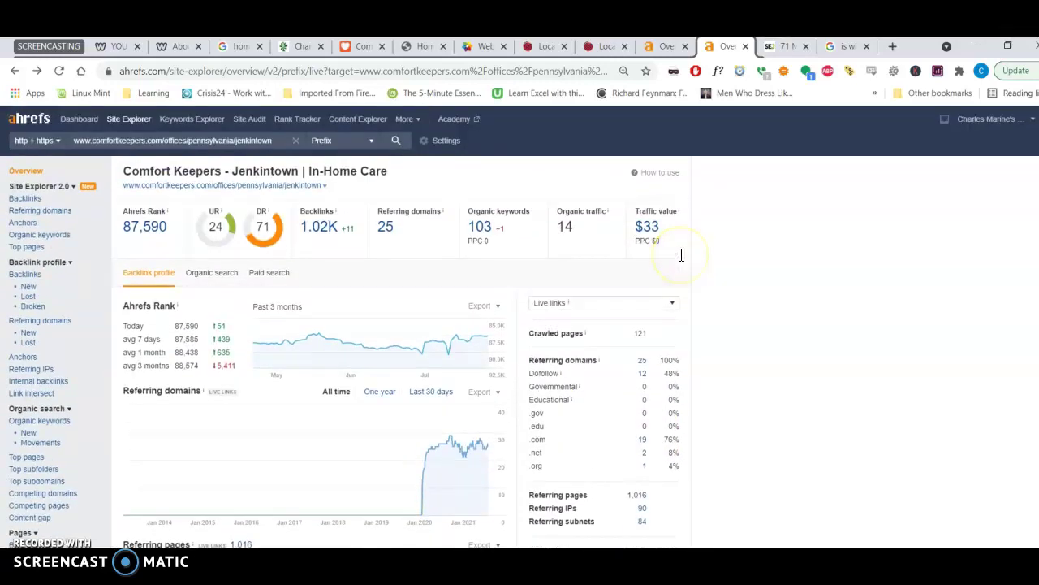
Open the referring domains report for the Comfort Keepers Jenkintown page and look through the linking sites.
{"action": "left_click", "coordinate": [385, 228]}
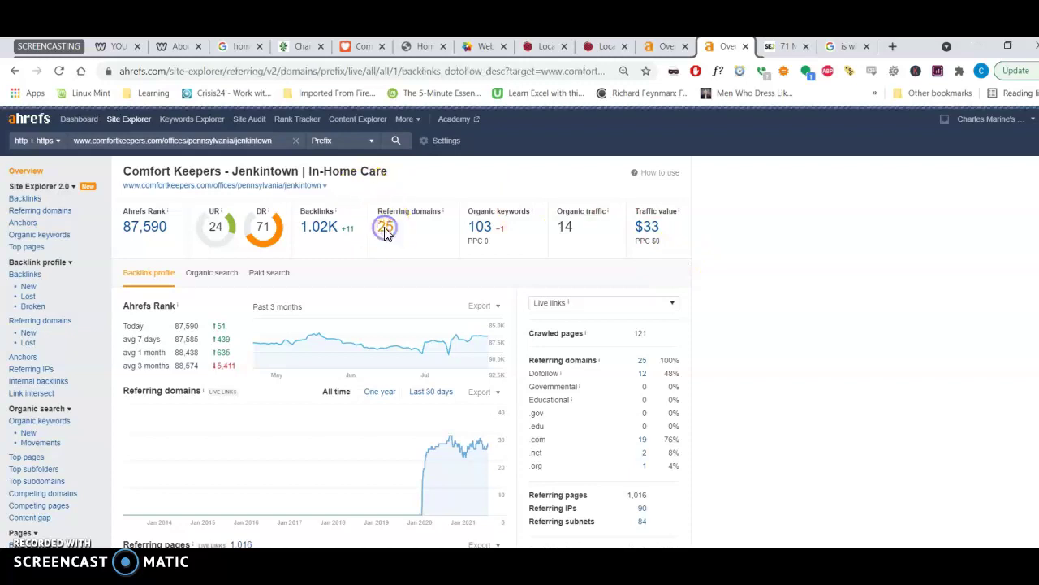
{"action": "left_click", "coordinate": [276, 238]}
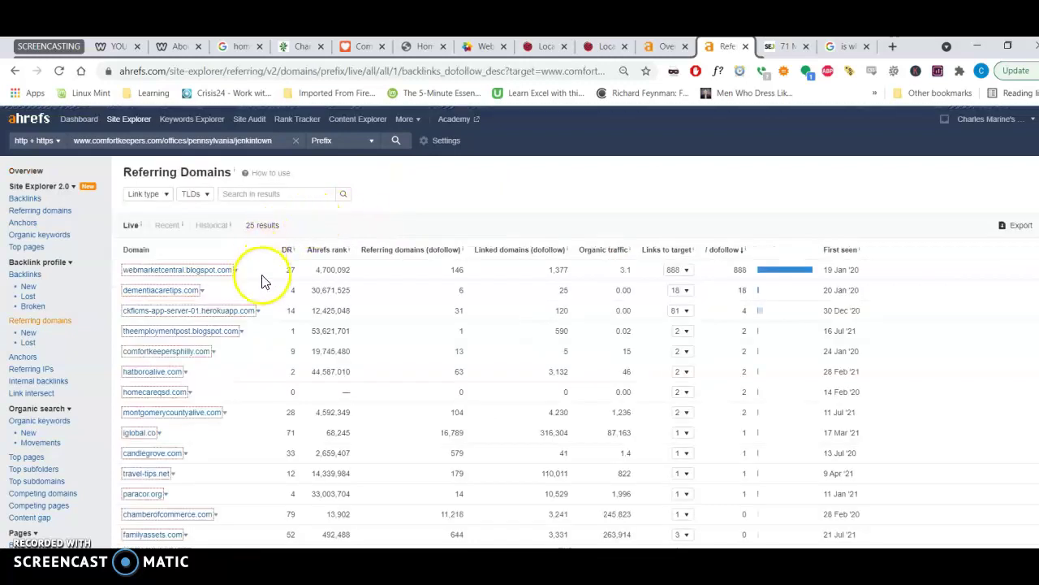
{"action": "scroll", "coordinate": [260, 276], "scroll_direction": "down", "scroll_amount": 2}
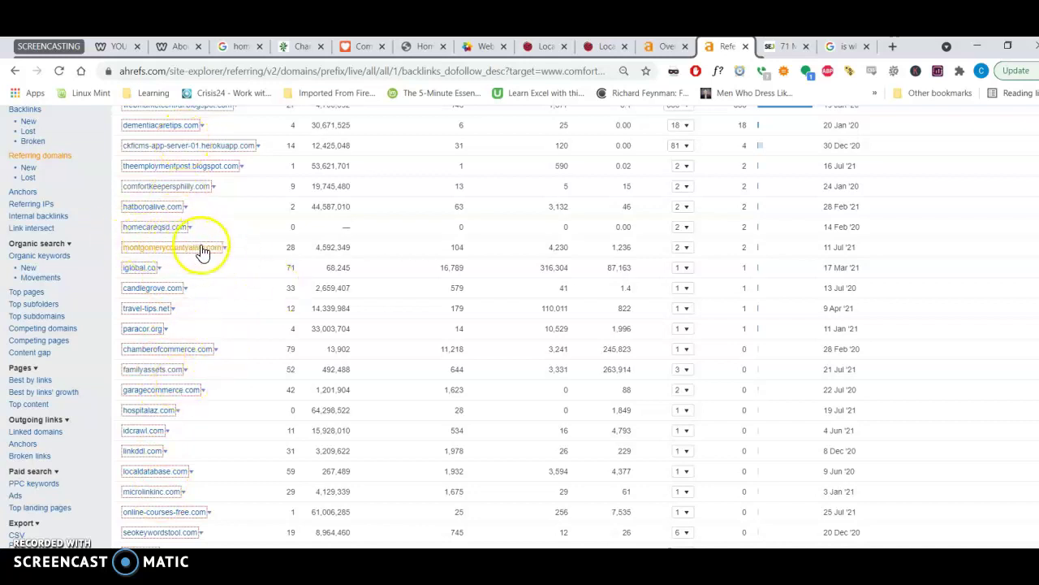
{"action": "scroll", "coordinate": [225, 255], "scroll_direction": "up", "scroll_amount": 2}
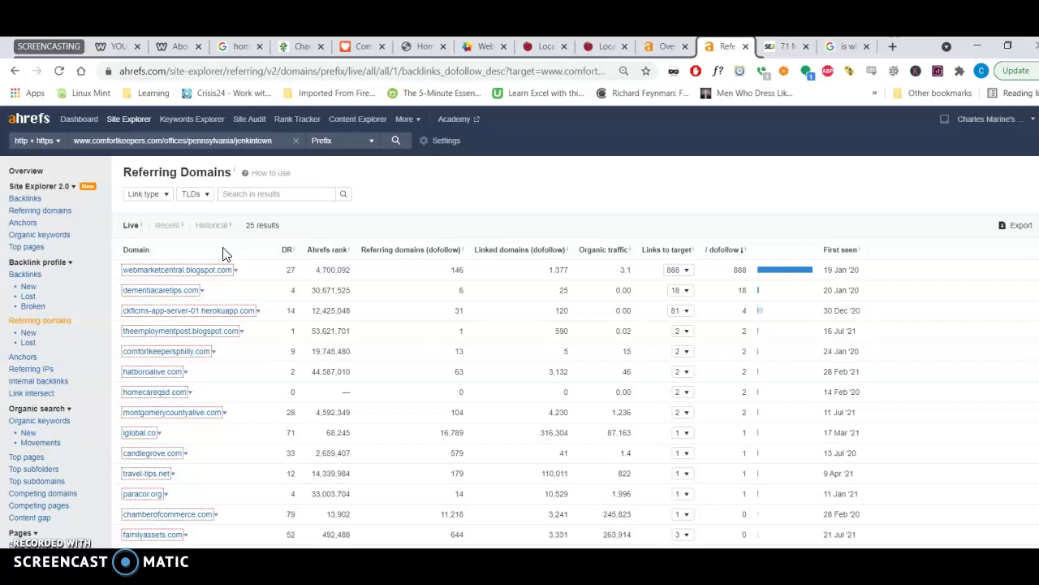
{"action": "scroll", "coordinate": [225, 254], "scroll_direction": "down", "scroll_amount": 3}
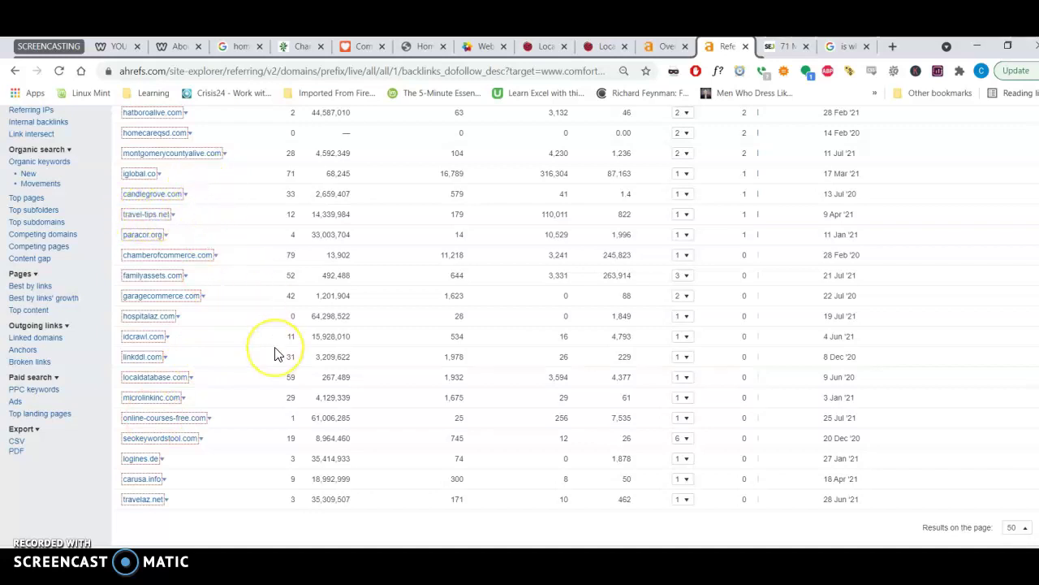
{"action": "scroll", "coordinate": [275, 355], "scroll_direction": "up", "scroll_amount": 3}
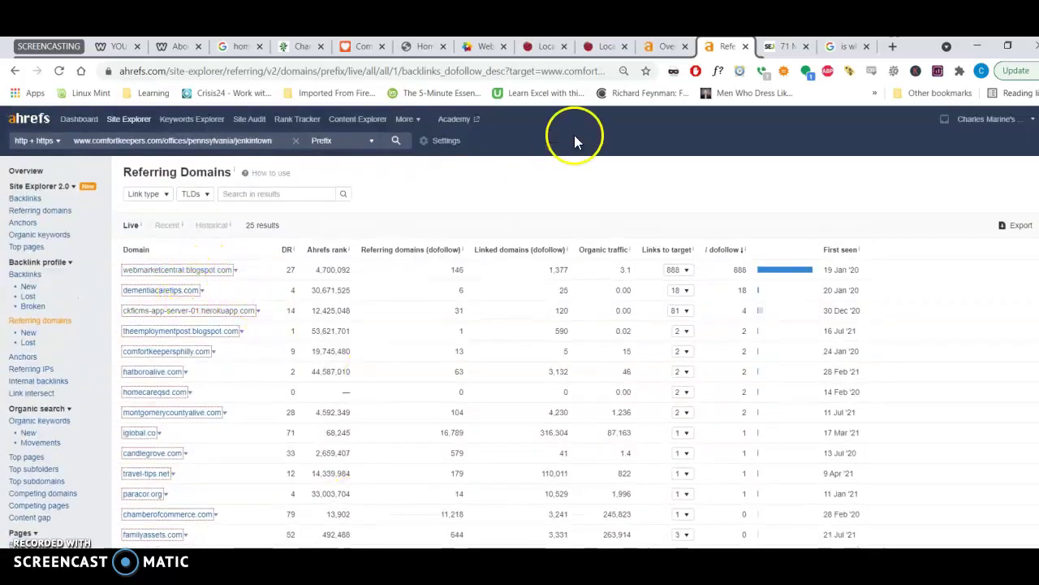
Open the referring domains report for charterhomehealth.net from its Ahrefs overview and look through the linking sites.
{"action": "left_click", "coordinate": [671, 47]}
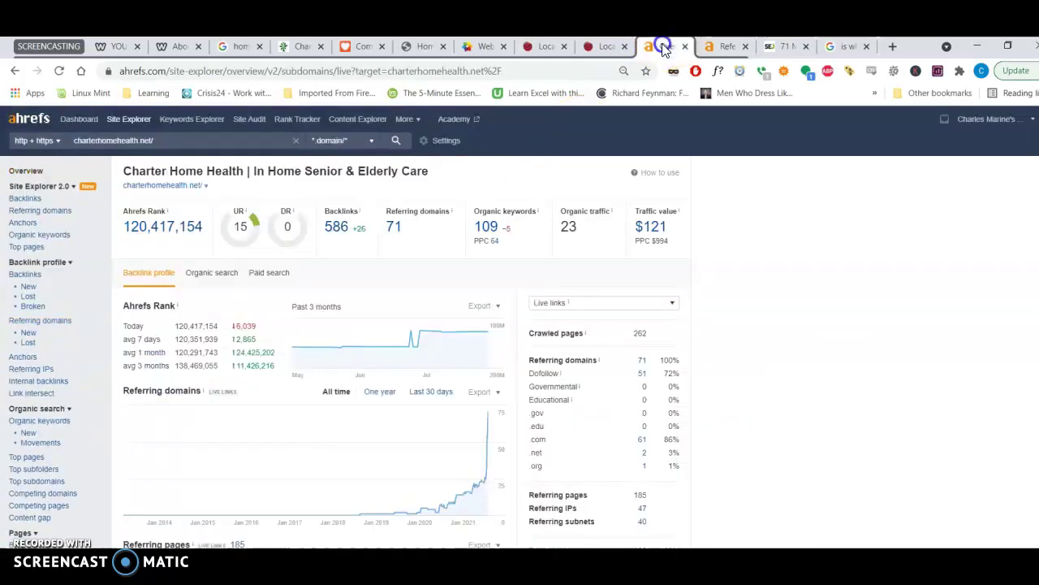
{"action": "left_click", "coordinate": [396, 228]}
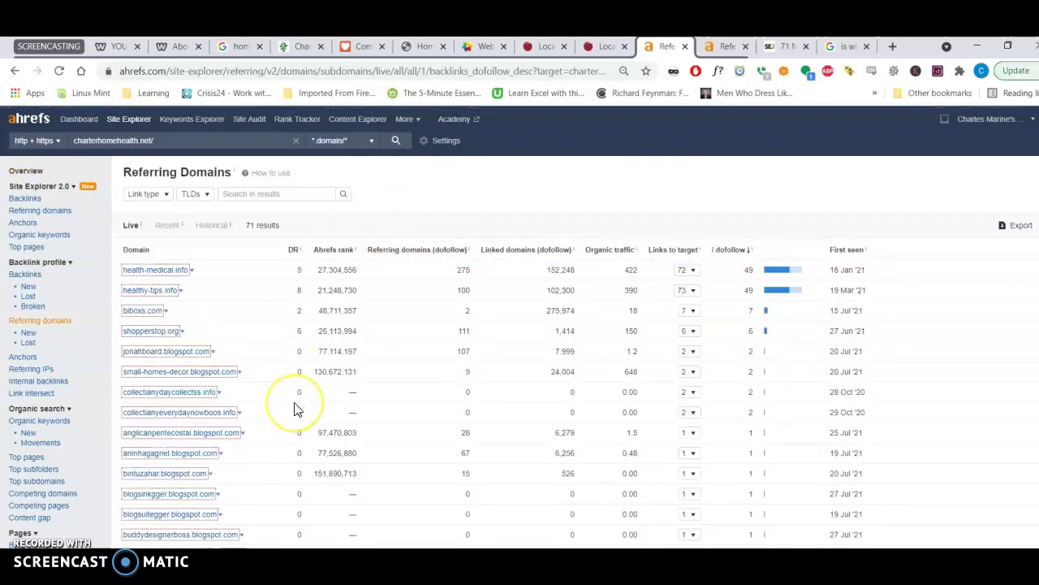
{"action": "scroll", "coordinate": [296, 410], "scroll_direction": "down", "scroll_amount": 1}
{"action": "scroll", "coordinate": [297, 410], "scroll_direction": "down", "scroll_amount": 2}
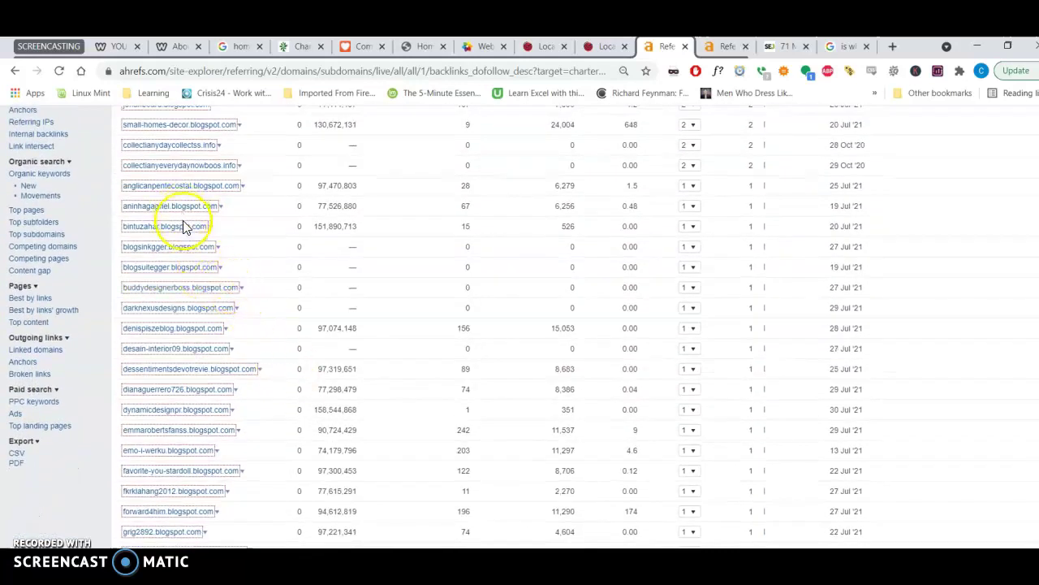
{"action": "scroll", "coordinate": [252, 479], "scroll_direction": "down", "scroll_amount": 1}
{"action": "scroll", "coordinate": [257, 486], "scroll_direction": "down", "scroll_amount": 3}
{"action": "scroll", "coordinate": [256, 486], "scroll_direction": "up", "scroll_amount": 5}
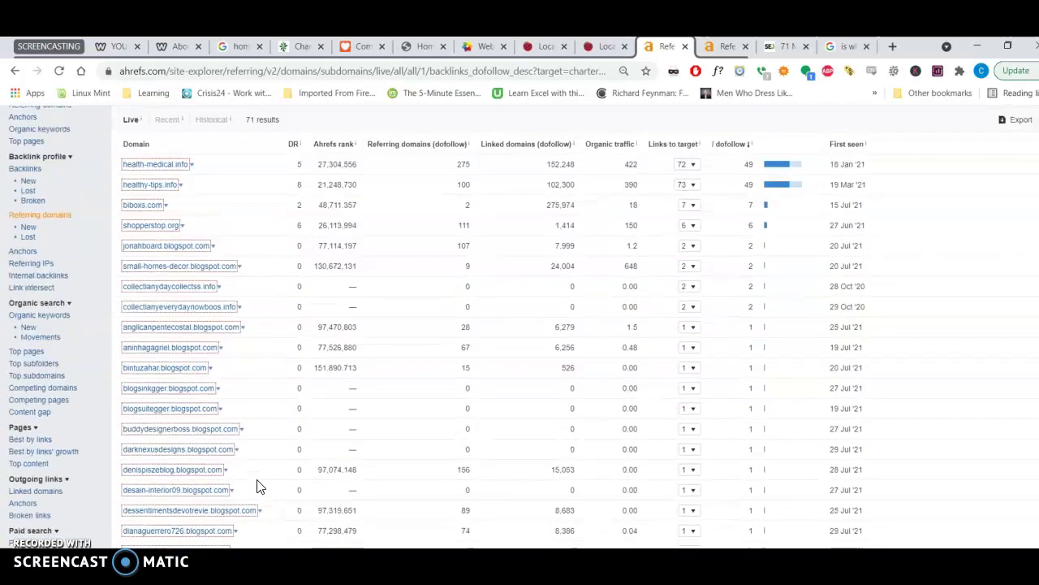
Check the DR column for Charter Home Health's referring domains down to the end of the first results page.
{"action": "mouse_move", "coordinate": [293, 145]}
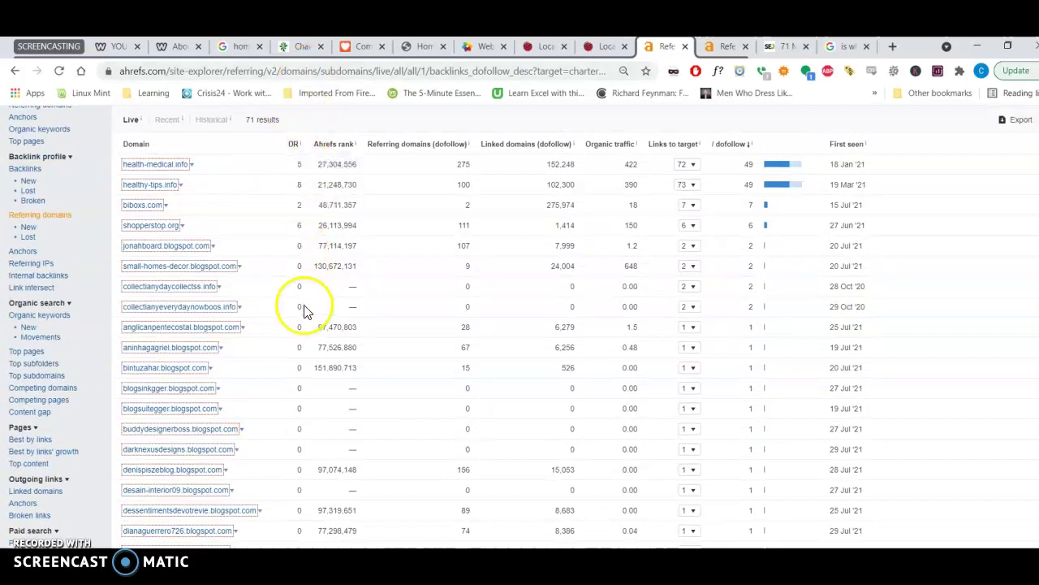
{"action": "scroll", "coordinate": [301, 309], "scroll_direction": "down", "scroll_amount": 3}
{"action": "scroll", "coordinate": [302, 464], "scroll_direction": "down", "scroll_amount": 5}
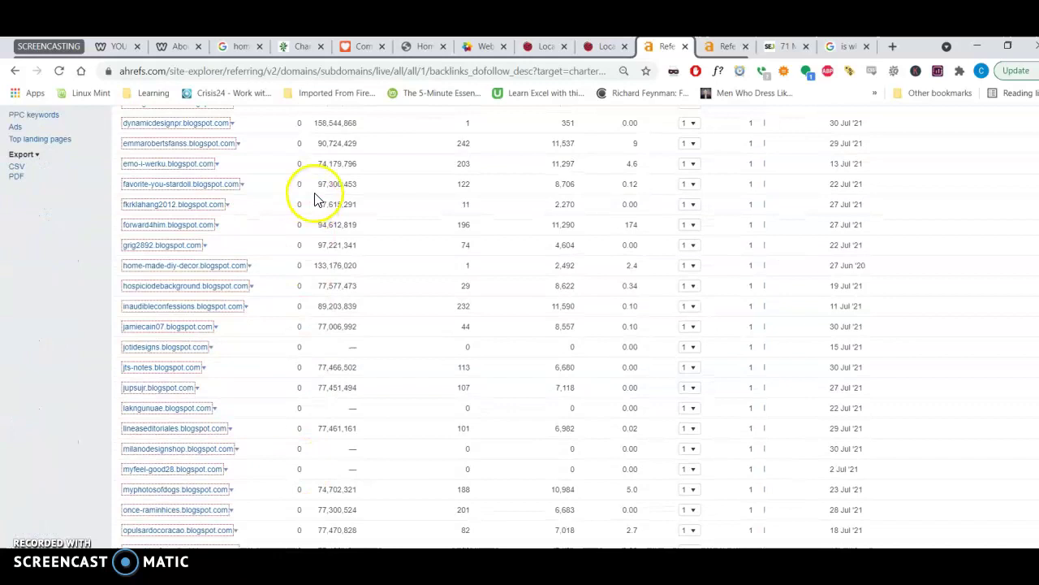
{"action": "scroll", "coordinate": [296, 539], "scroll_direction": "down", "scroll_amount": 5}
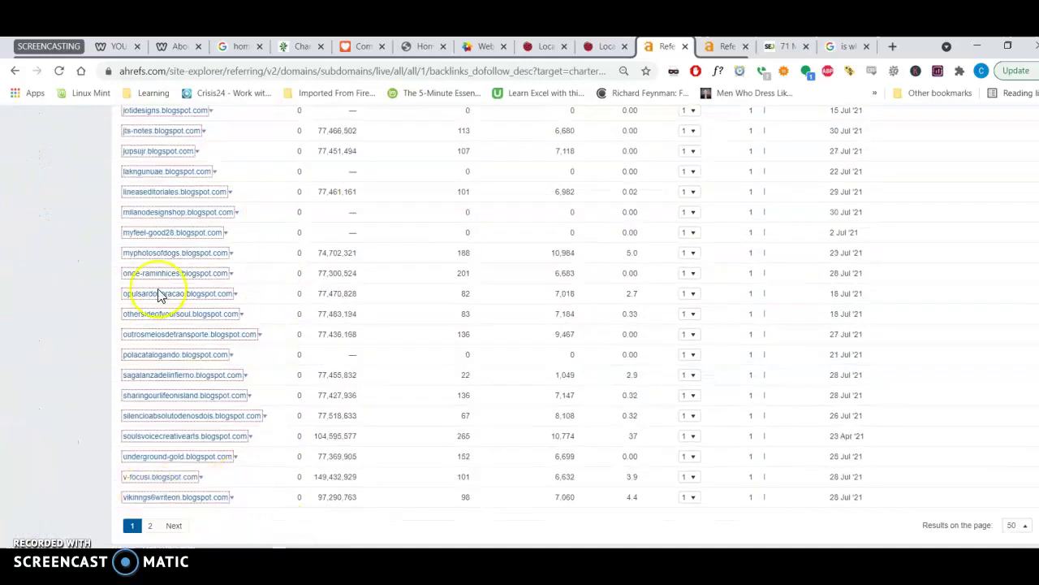
Review page 2 of Charter Home Health's referring domains and switch back to the Comfort Keepers referring domains report.
{"action": "left_click", "coordinate": [150, 530]}
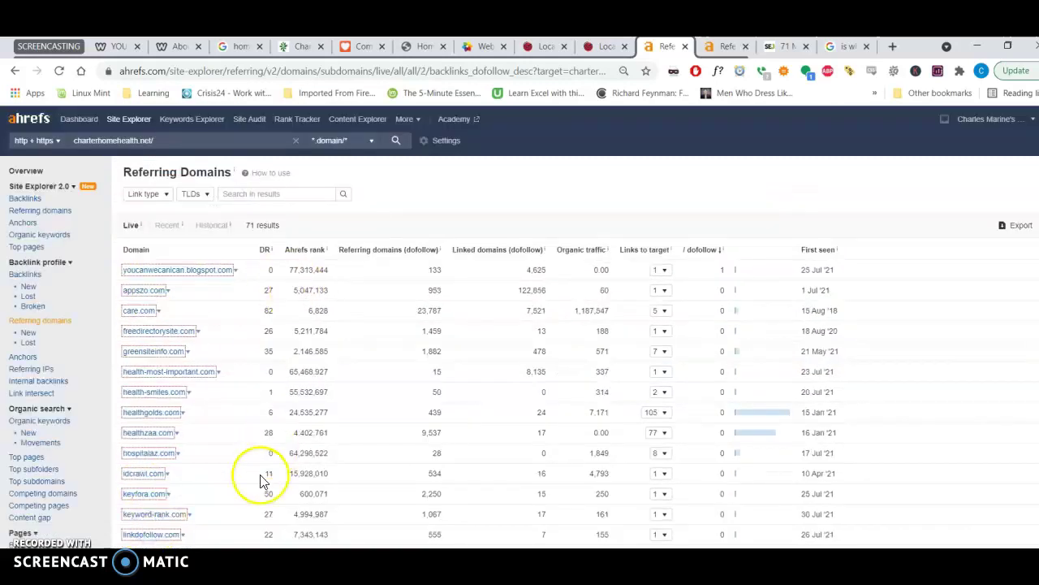
{"action": "scroll", "coordinate": [260, 479], "scroll_direction": "down", "scroll_amount": 10}
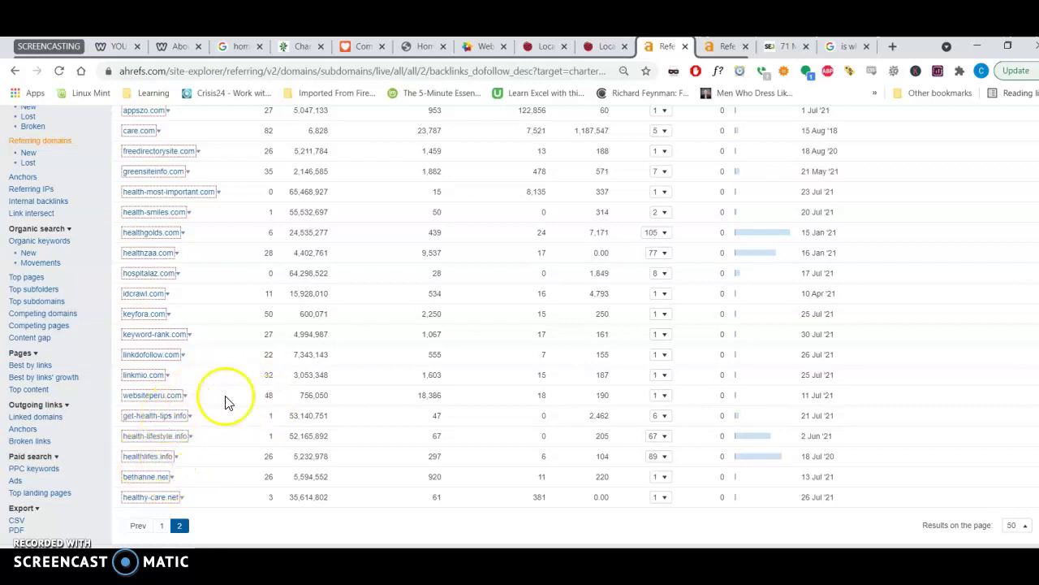
{"action": "left_click", "coordinate": [706, 41]}
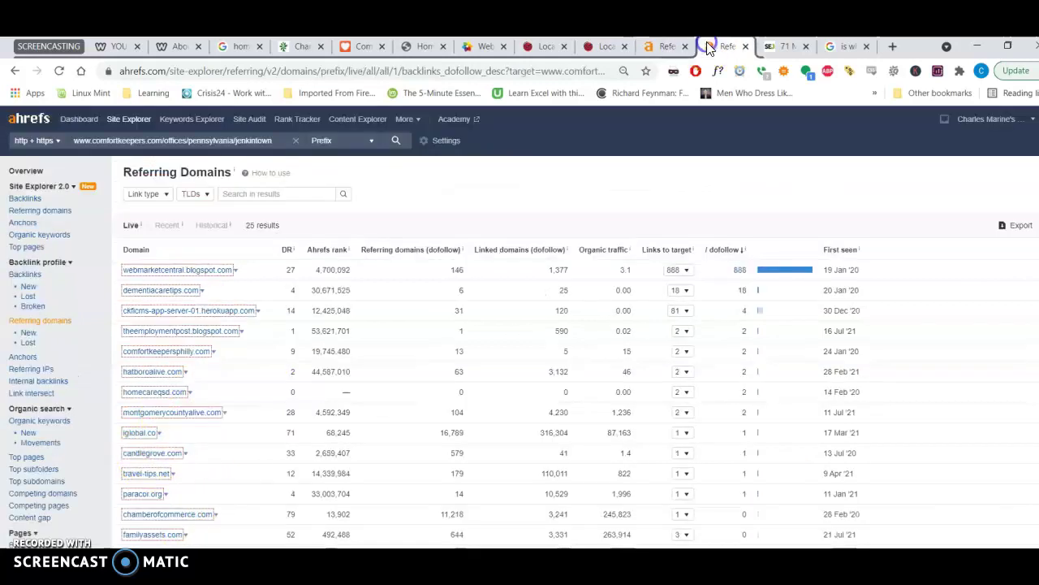
Compare the Comfort Keepers Jenkintown referring domains list with page 2 of Charter Home Health's referring domains.
{"action": "scroll", "coordinate": [338, 385], "scroll_direction": "down", "scroll_amount": 5}
{"action": "scroll", "coordinate": [341, 392], "scroll_direction": "up", "scroll_amount": 5}
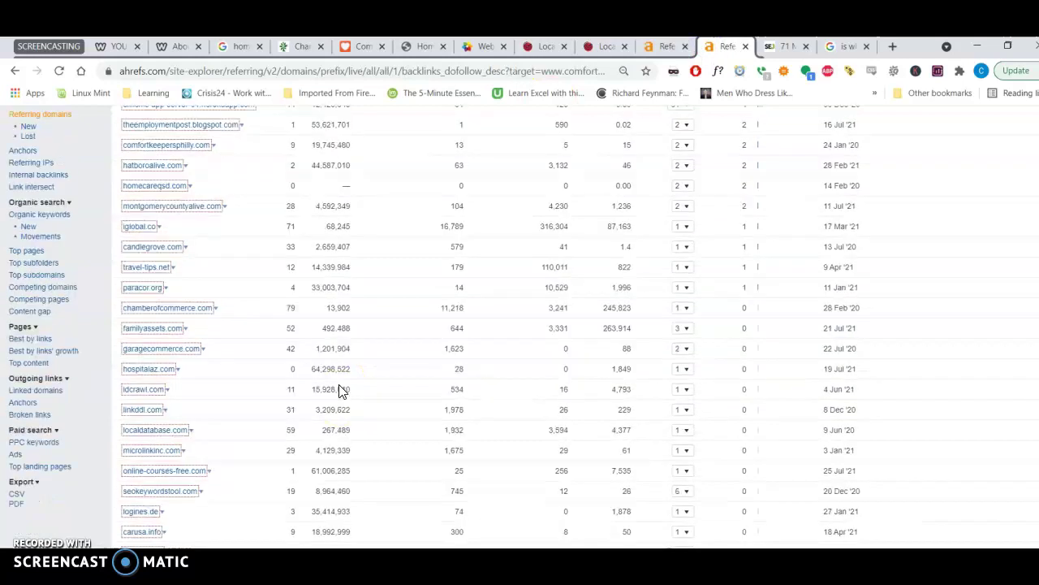
{"action": "left_click", "coordinate": [670, 42]}
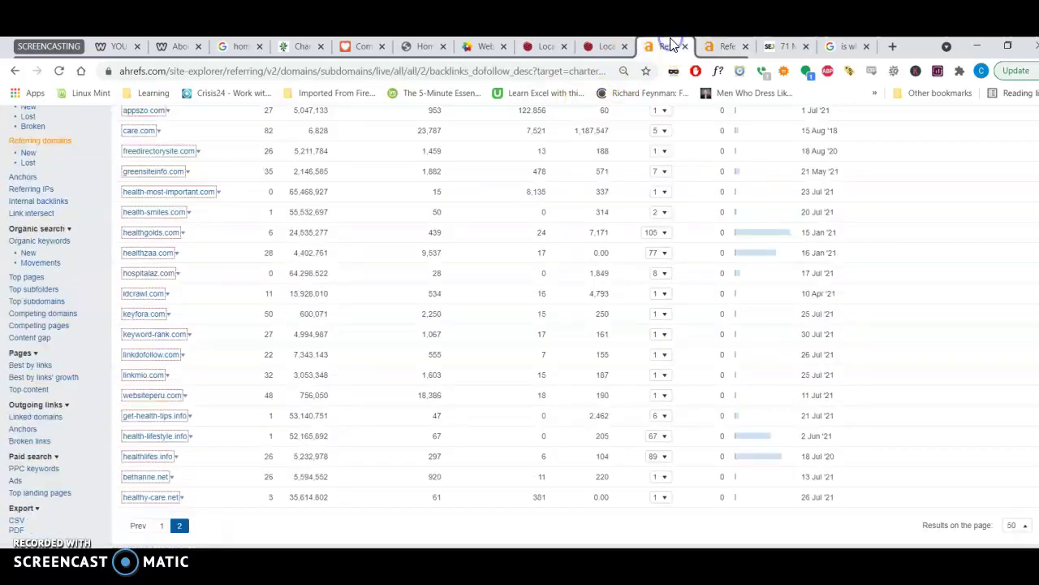
{"action": "scroll", "coordinate": [342, 337], "scroll_direction": "up", "scroll_amount": 3}
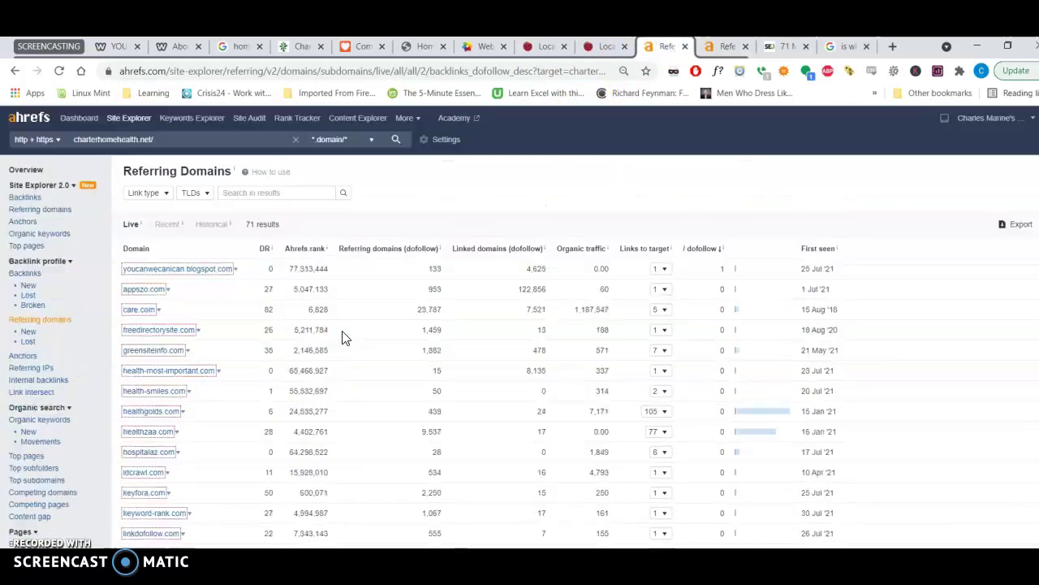
Check the DR column of the Comfort Keepers Jenkintown referring domains down to the end of the list.
{"action": "left_click", "coordinate": [727, 48]}
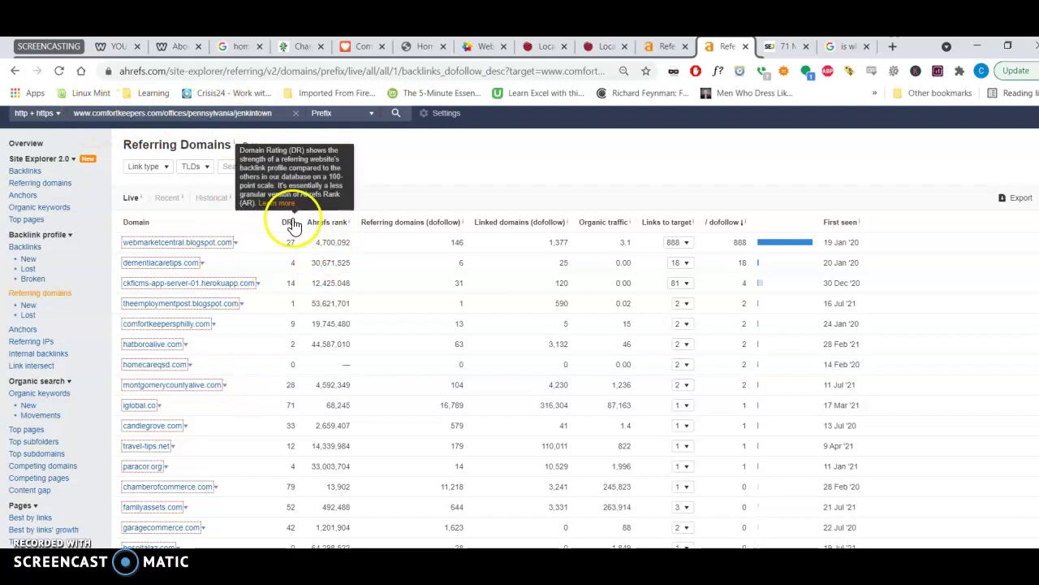
{"action": "scroll", "coordinate": [290, 320], "scroll_direction": "down", "scroll_amount": 3}
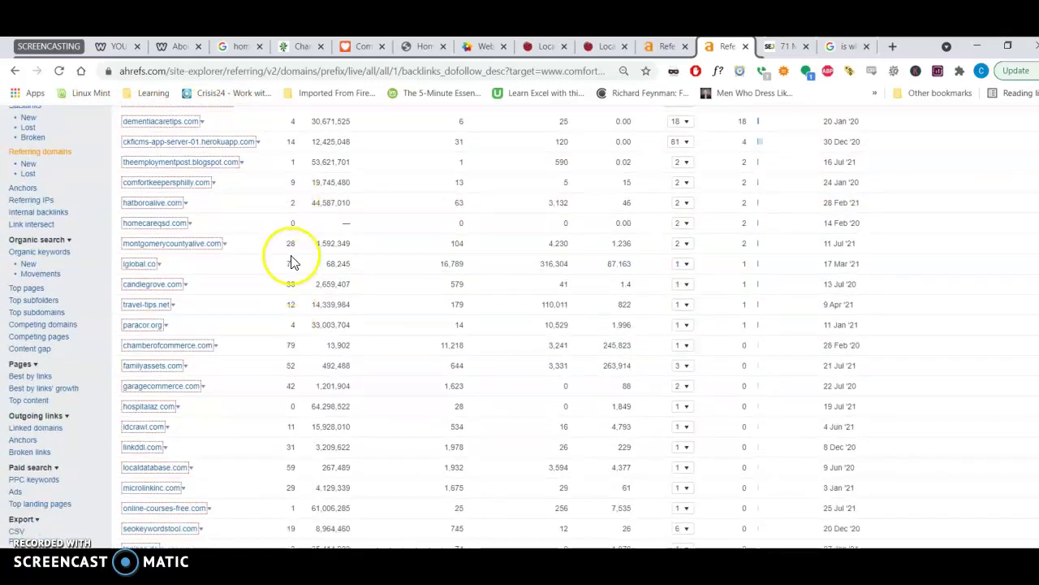
{"action": "scroll", "coordinate": [289, 365], "scroll_direction": "down", "scroll_amount": 2}
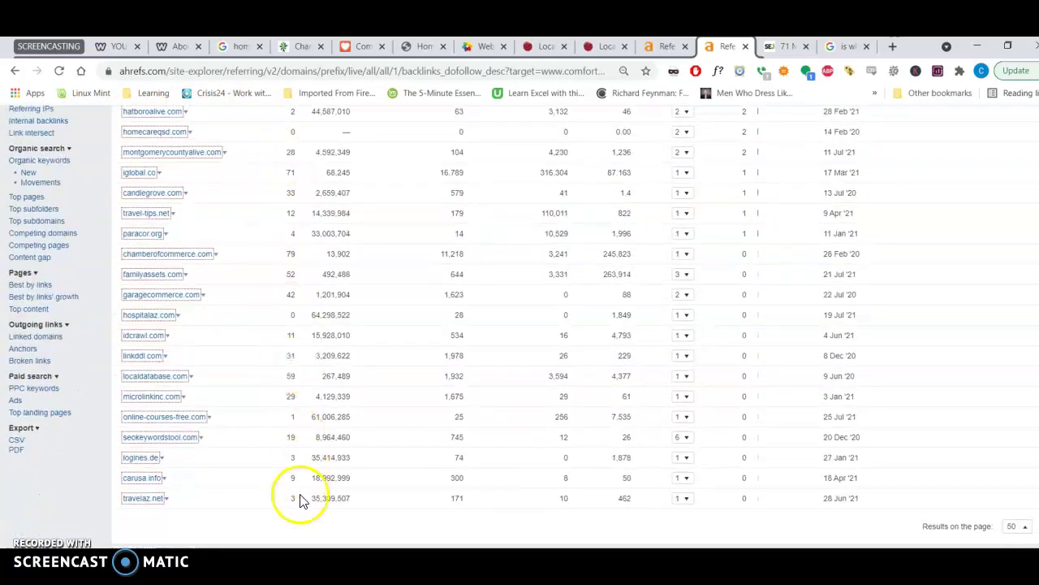
{"action": "scroll", "coordinate": [301, 195], "scroll_direction": "up", "scroll_amount": 5}
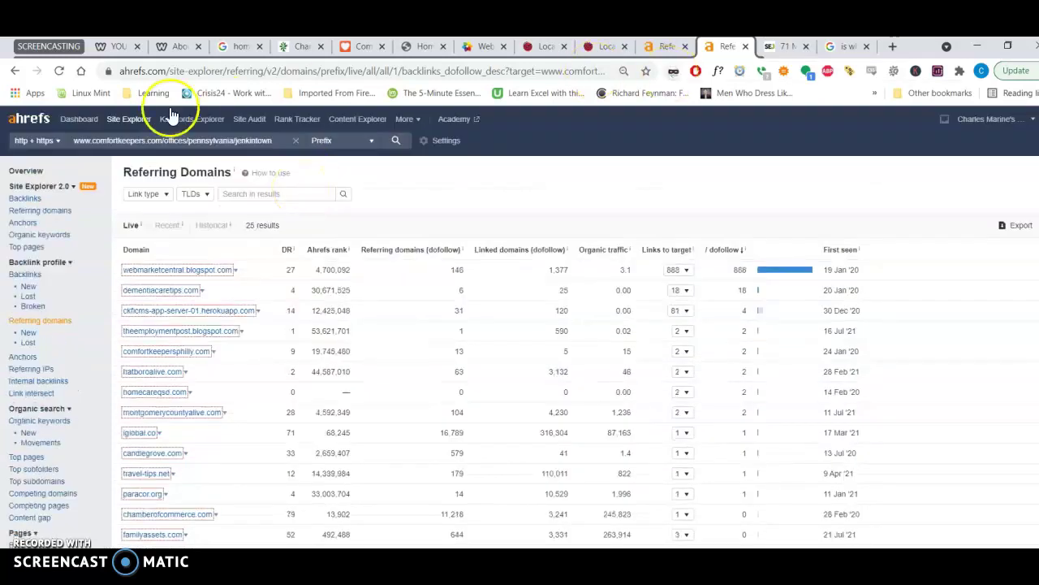
Open the Ahrefs overview for charterhomehealth.net, then view the Local Citation Finder sources for RoseJ Home Care Agency.
{"action": "left_click", "coordinate": [664, 49]}
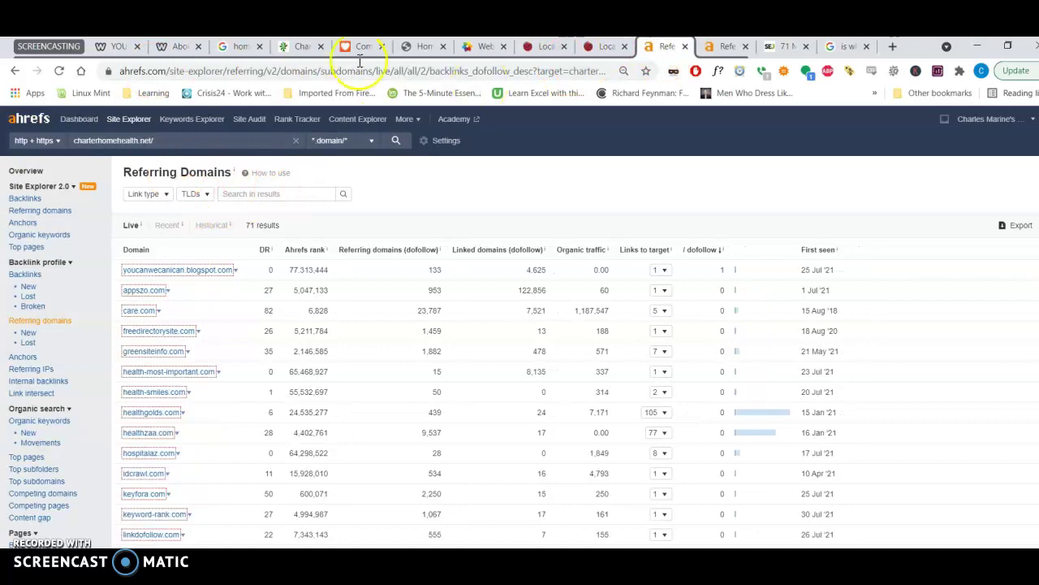
{"action": "left_click", "coordinate": [26, 171]}
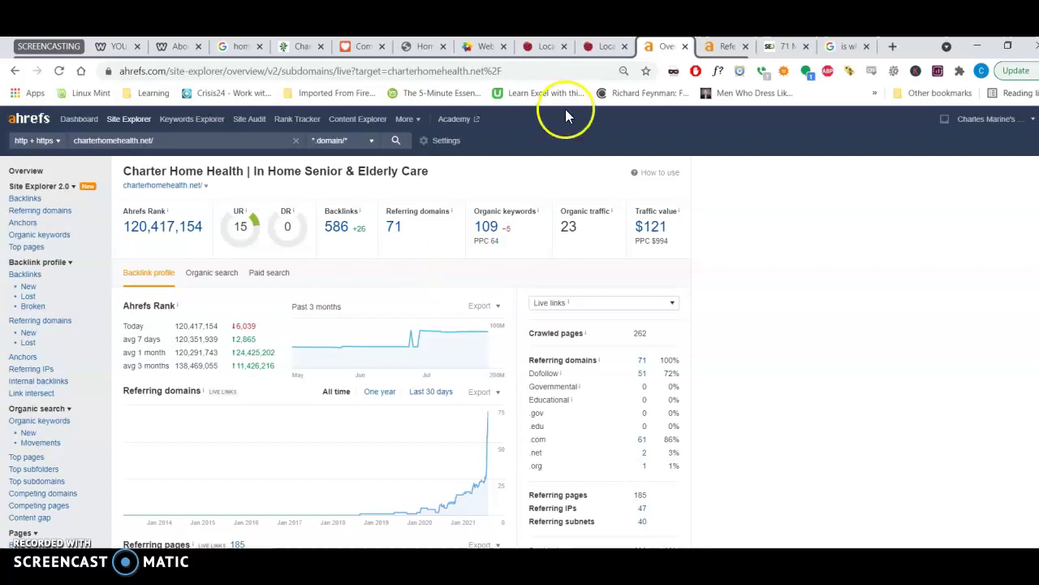
{"action": "left_click", "coordinate": [603, 50]}
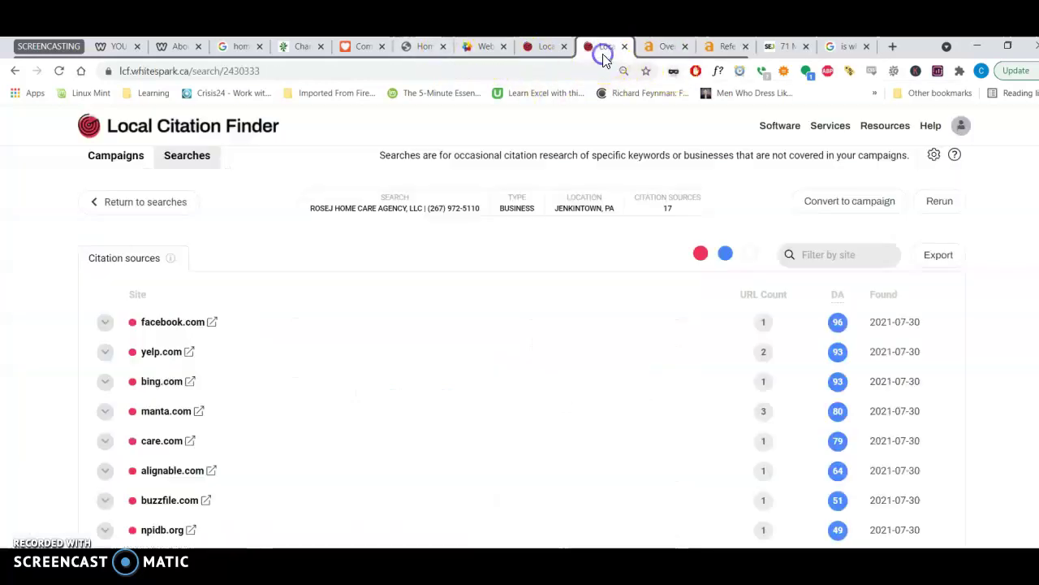
Review the Charter Home Health homepage from its main heading to the areas-served section and return to its beginning.
{"action": "left_click", "coordinate": [300, 50]}
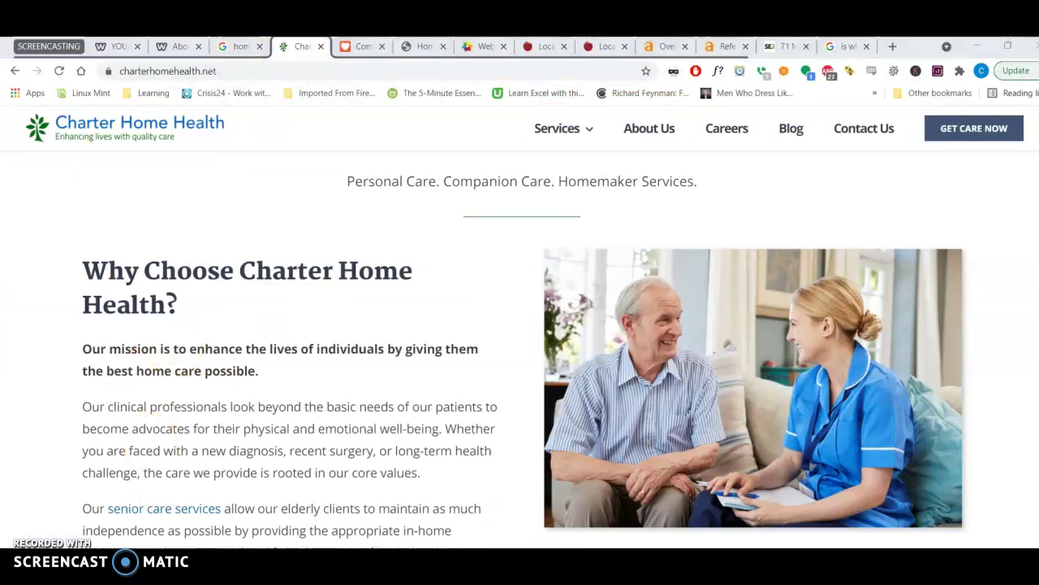
{"action": "scroll", "coordinate": [365, 304], "scroll_direction": "up", "scroll_amount": 5}
{"action": "scroll", "coordinate": [365, 303], "scroll_direction": "up", "scroll_amount": 3}
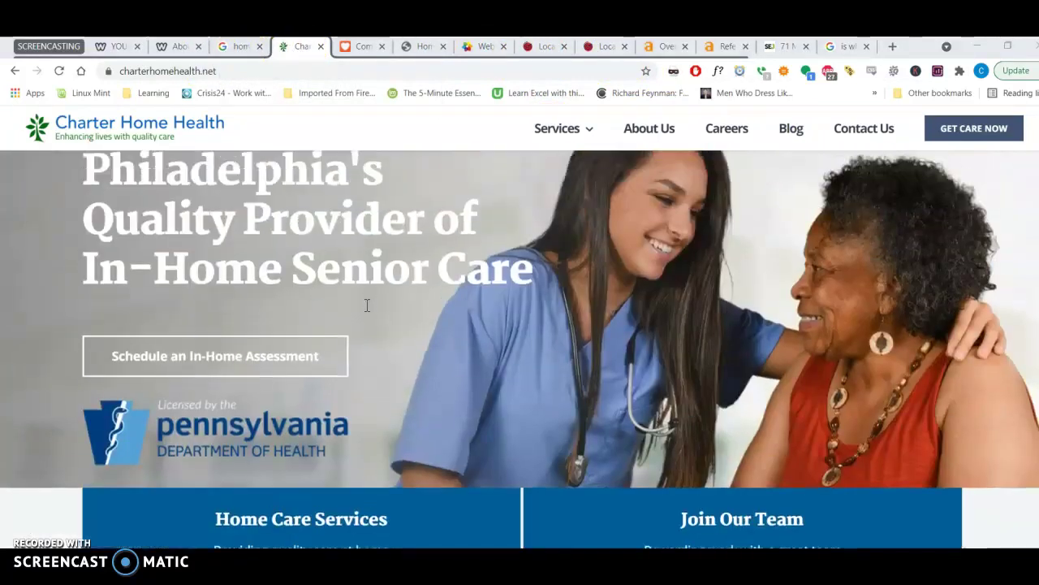
{"action": "scroll", "coordinate": [367, 304], "scroll_direction": "down", "scroll_amount": 6}
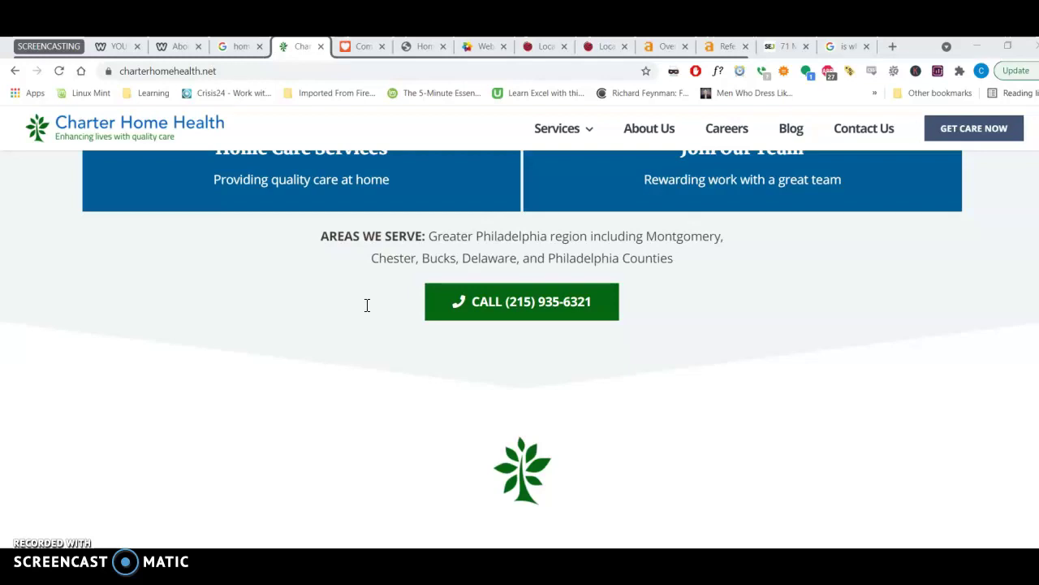
{"action": "key", "text": "Home"}
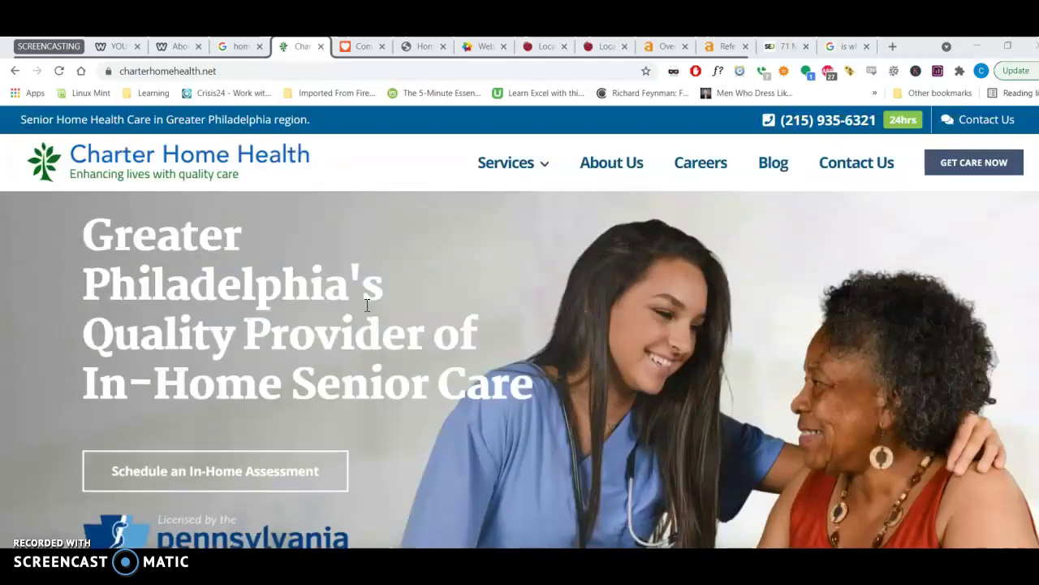
Show the free site audit form on yourlocalseopros.com at a smaller page zoom and highlight its email field.
{"action": "left_click", "coordinate": [118, 49]}
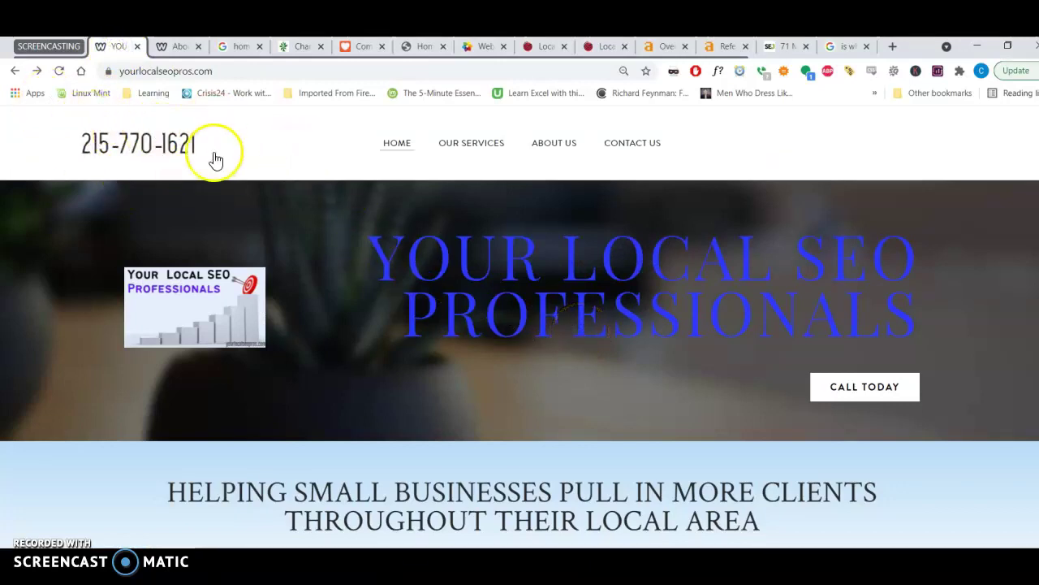
{"action": "scroll", "coordinate": [401, 221], "scroll_direction": "down", "scroll_amount": 5}
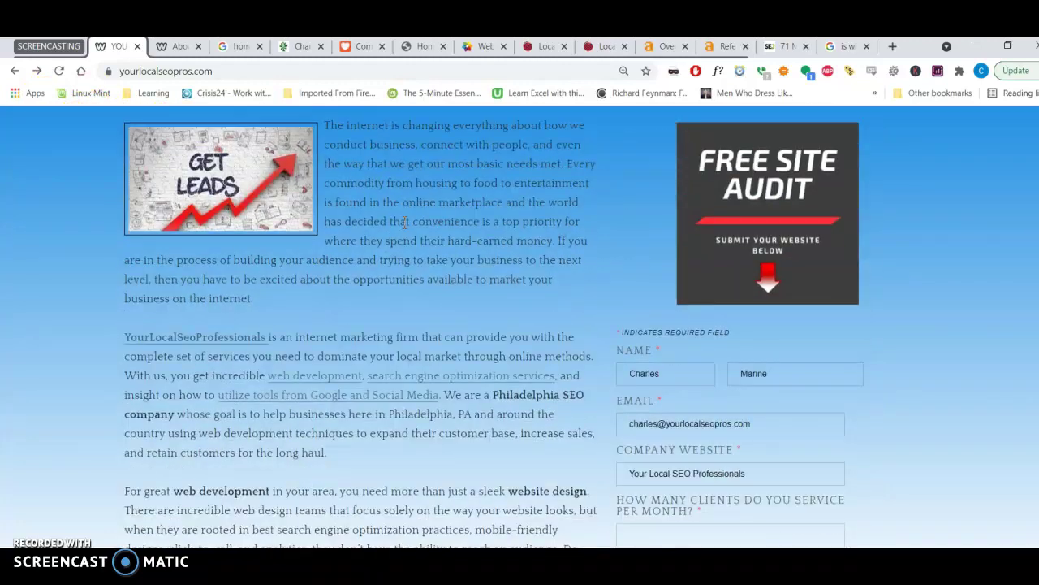
{"action": "key", "text": "ctrl+minus"}
{"action": "triple_click", "coordinate": [626, 389]}
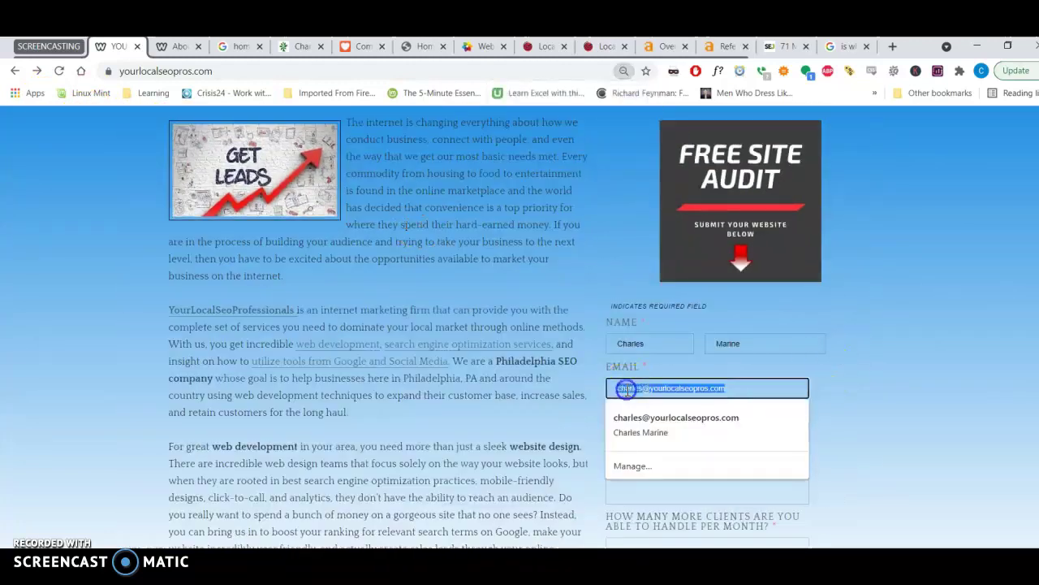
{"action": "left_click", "coordinate": [552, 391]}
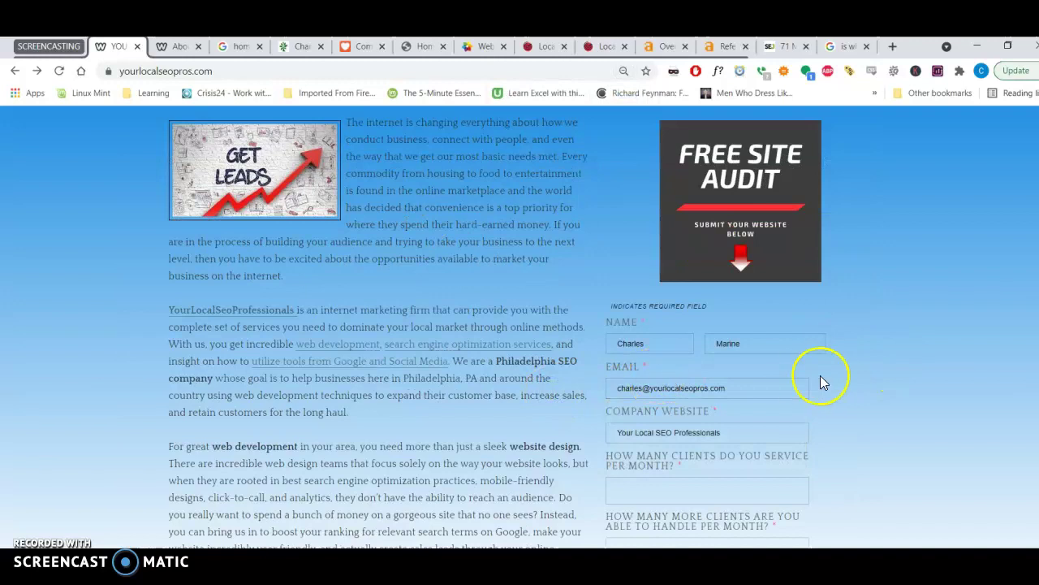